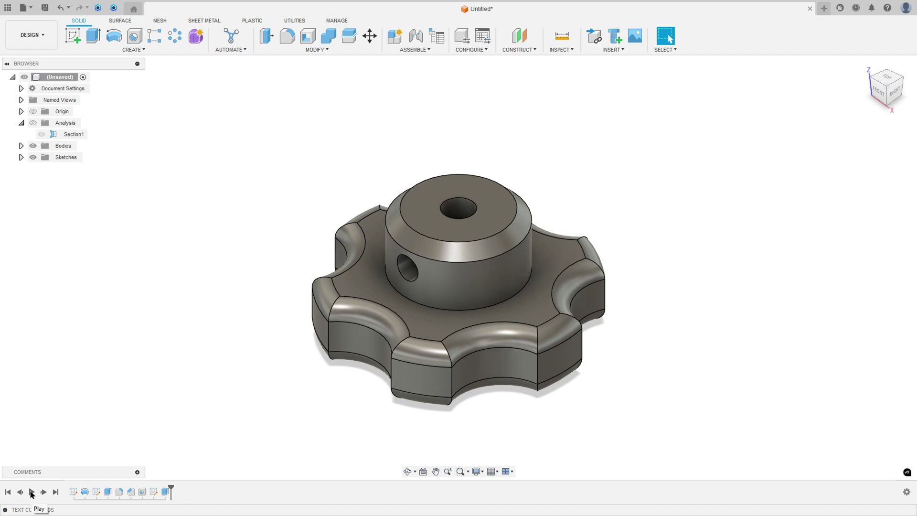
- Replay the knob's timeline and show the Section1 cut, then draw a red arrow beside Ø94 on the PDF
left_click(34, 492)
left_click(34, 124)
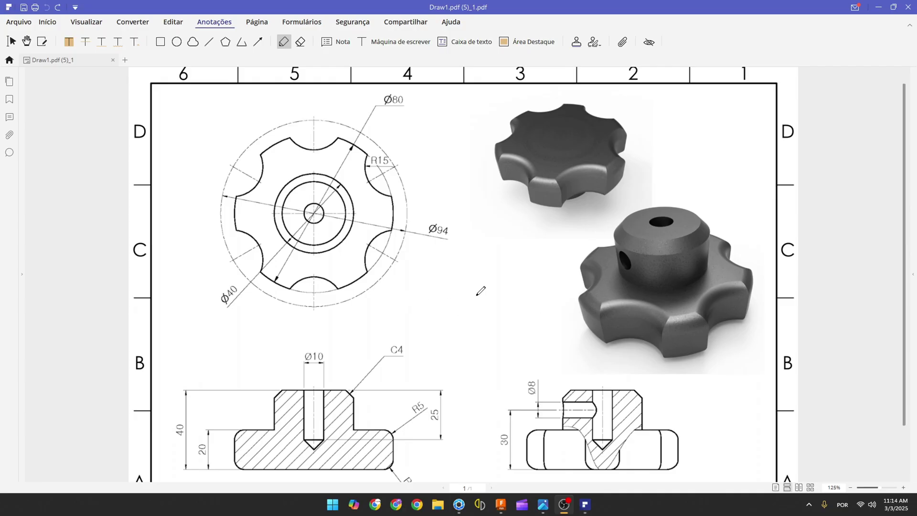
mouse_move(473, 297)
left_mouse_down()
mouse_move(529, 273)
mouse_move(523, 289)
left_mouse_up()
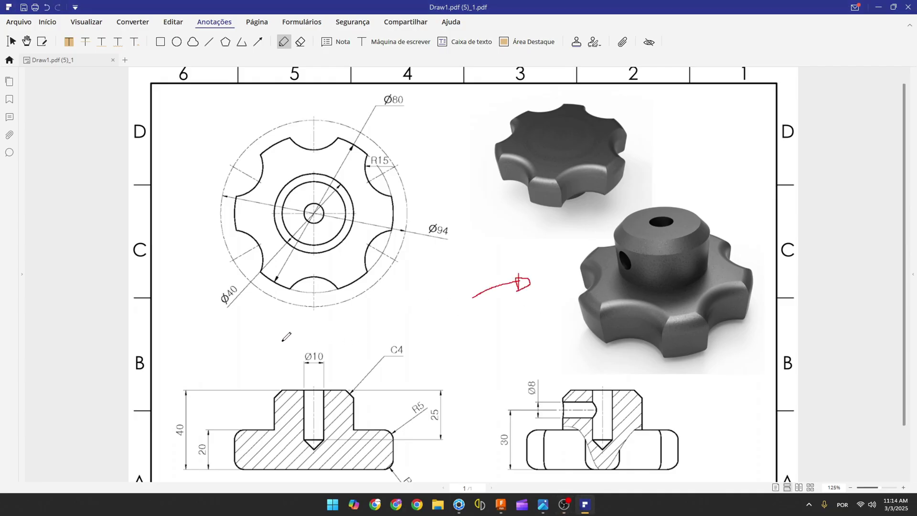
- Trace the section's axis, hub edges, C4 chamfer and R5 corners in red, striking through 40 and 20
scroll(261, 340, "down", 3)
mouse_move(231, 288)
left_mouse_down()
mouse_move(265, 316)
mouse_move(266, 303)
left_mouse_up()
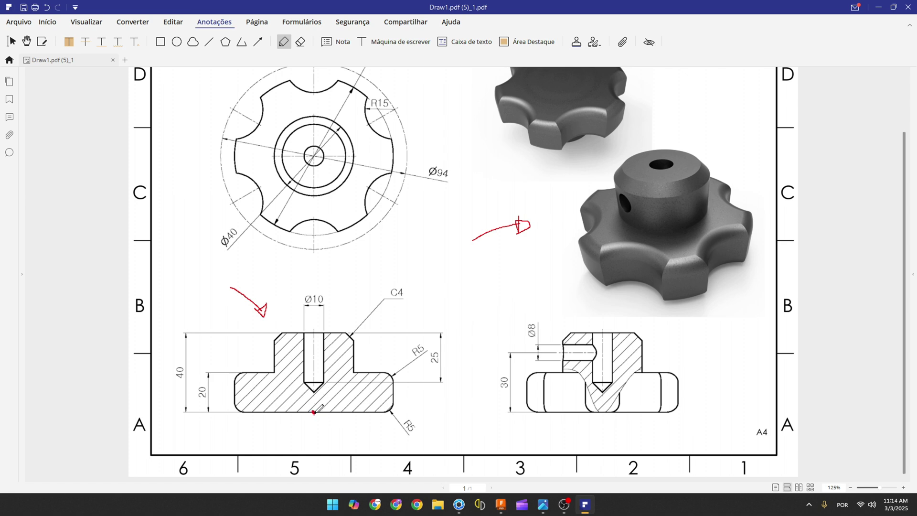
left_click_drag(313, 412, 313, 333)
left_click_drag(180, 362, 180, 379)
mouse_move(314, 334)
left_mouse_down()
mouse_move(273, 335)
mouse_move(275, 371)
left_mouse_up()
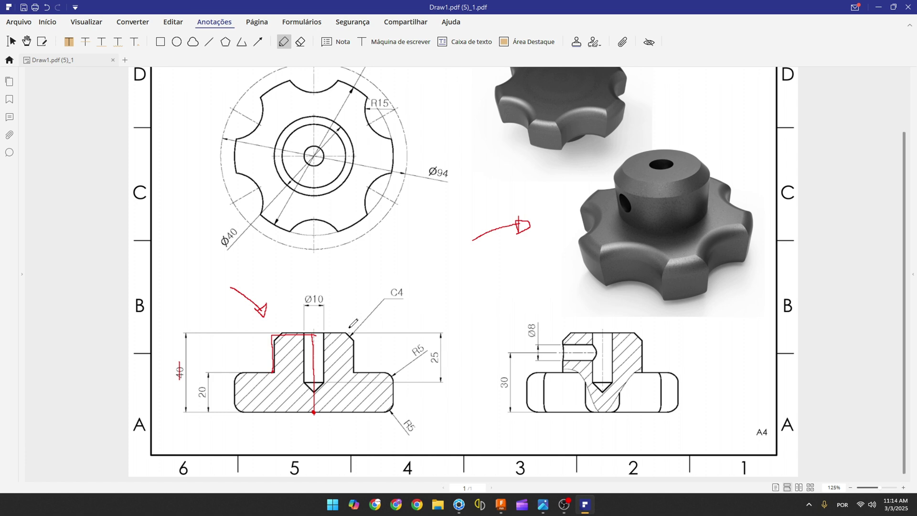
left_click_drag(346, 331, 354, 342)
left_click_drag(388, 369, 384, 419)
mouse_move(305, 333)
left_mouse_down()
mouse_move(276, 332)
mouse_move(274, 372)
mouse_move(232, 372)
mouse_move(231, 393)
mouse_move(231, 407)
mouse_move(315, 411)
left_mouse_up()
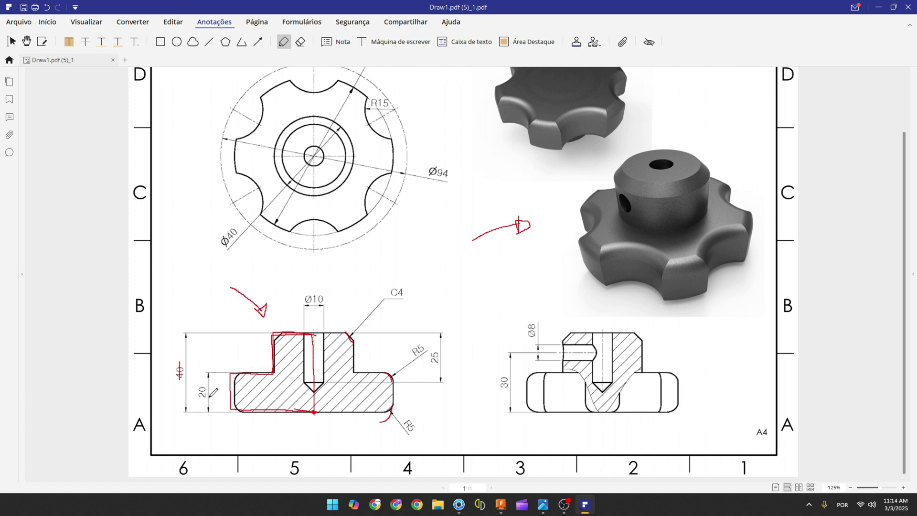
left_click_drag(201, 385, 202, 401)
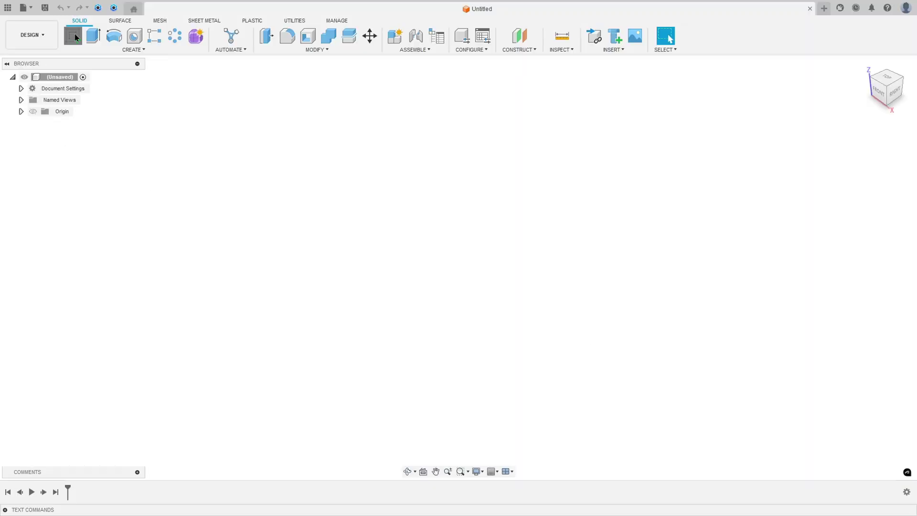
- On the Front plane, draw a closed stepped profile from the origin, first segment 40 mm
left_click(75, 37)
left_click(474, 252)
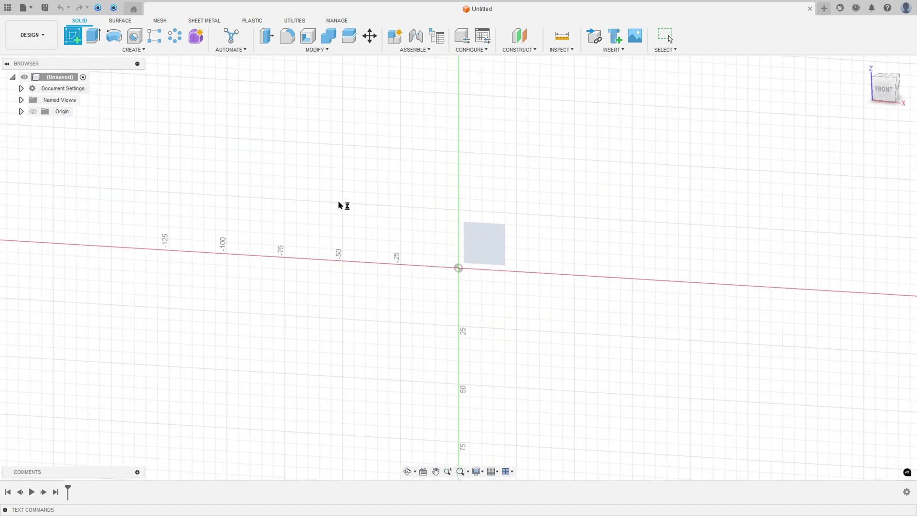
left_click(75, 36)
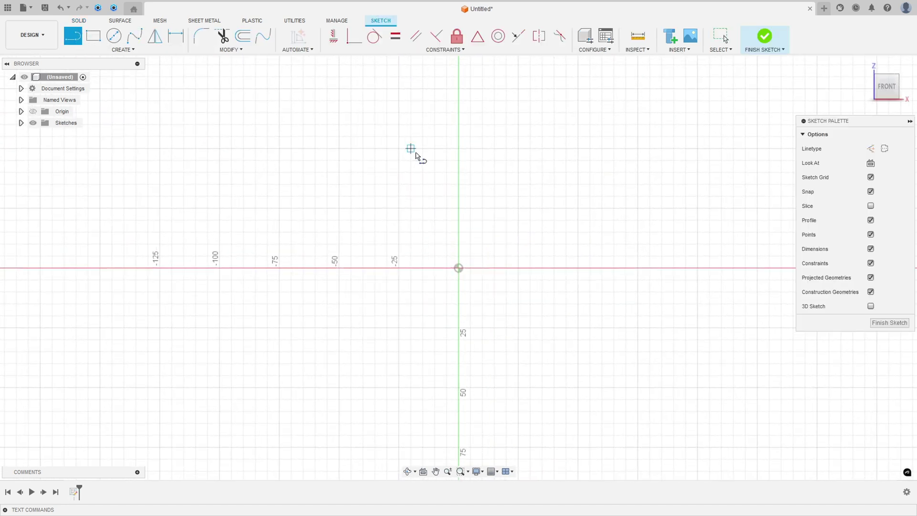
left_click(459, 267)
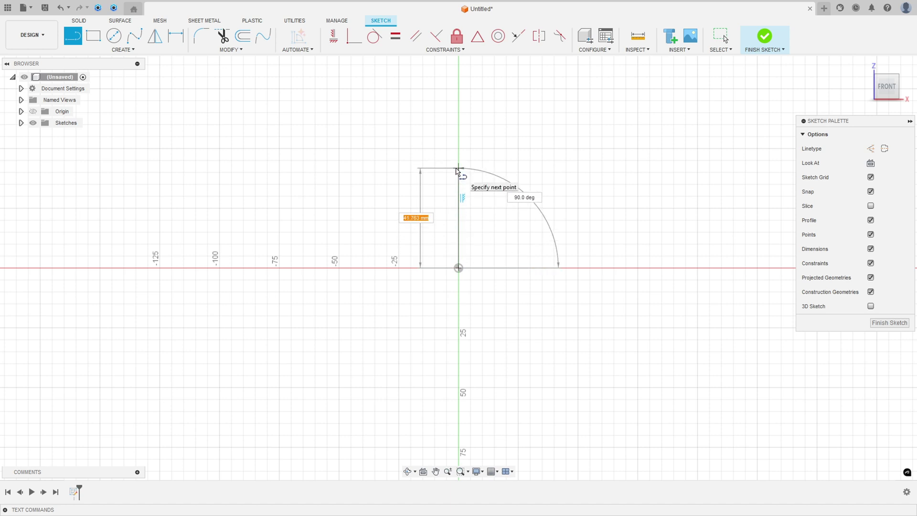
type("40")
key("Return")
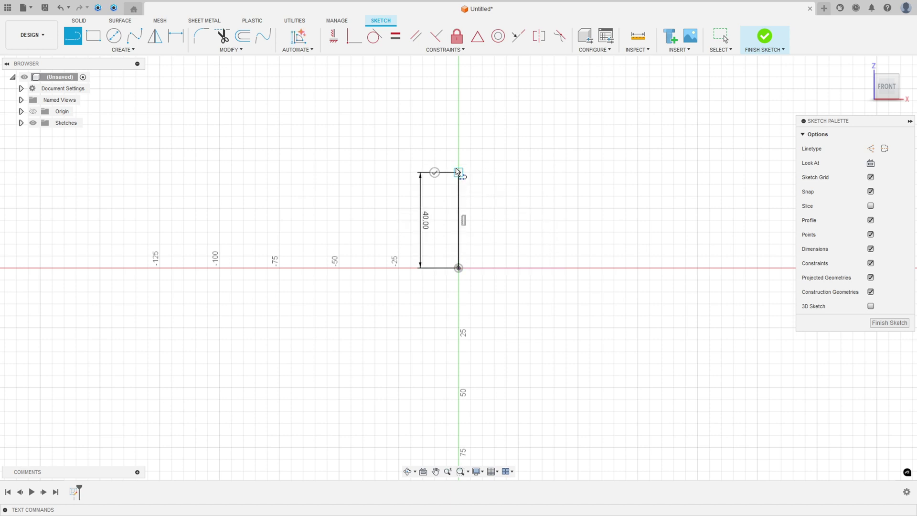
left_click(399, 172)
left_click(399, 219)
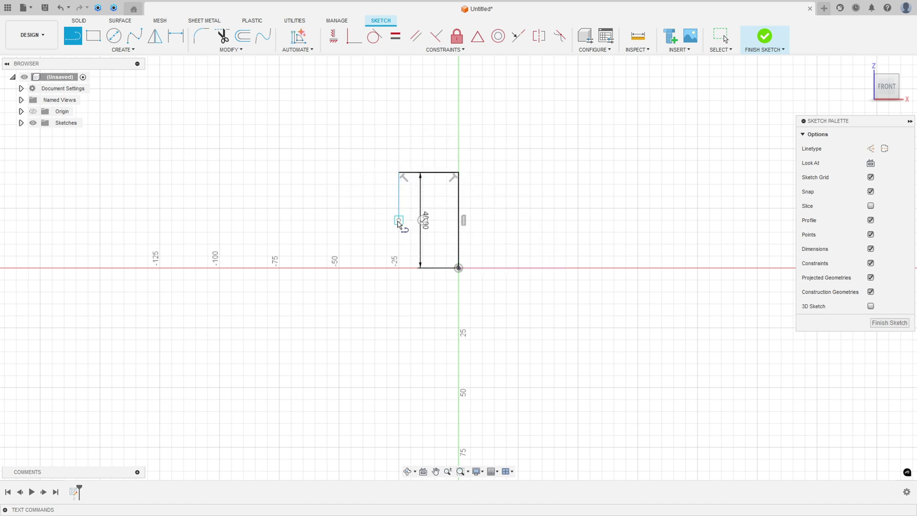
left_click(340, 219)
left_click(339, 268)
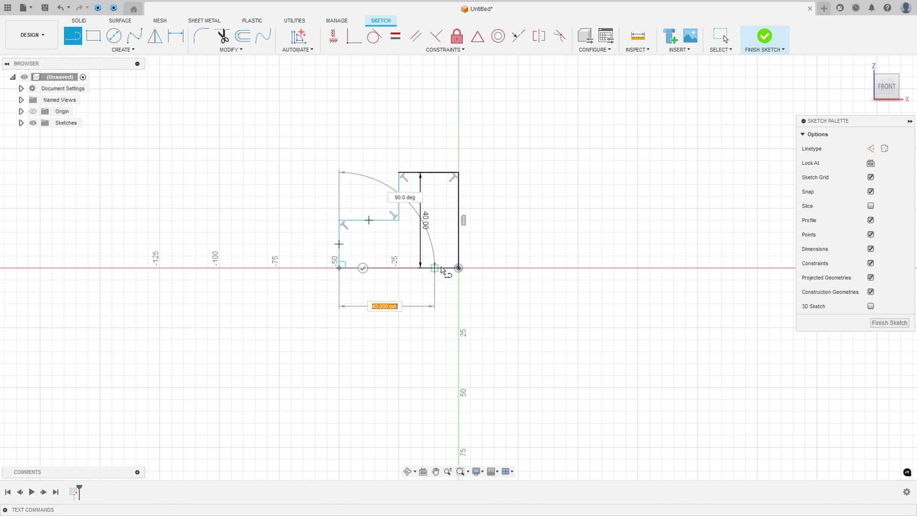
left_click(459, 267)
key("Escape")
- Dimension the left shoulder line at 20 mm, moving the 40.00 dimension clear
left_click_drag(426, 221, 515, 219)
left_click(175, 36)
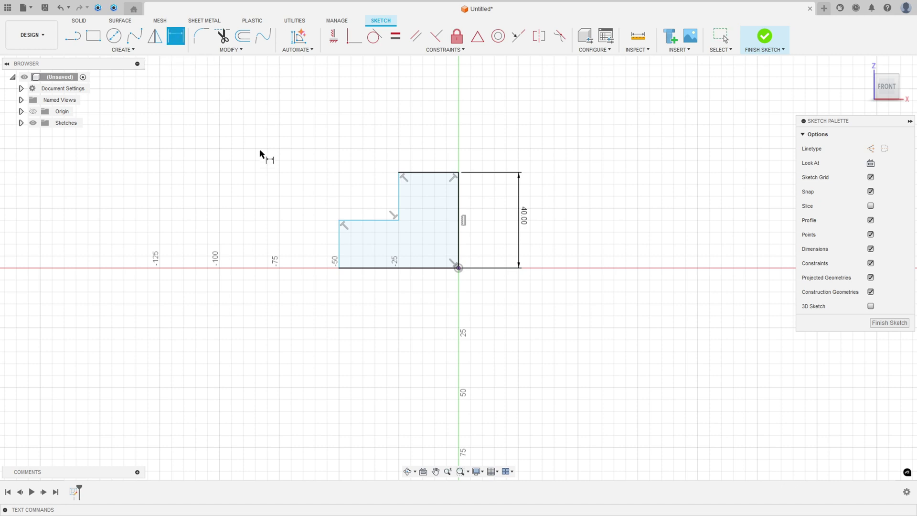
left_click(339, 244)
left_click(296, 245)
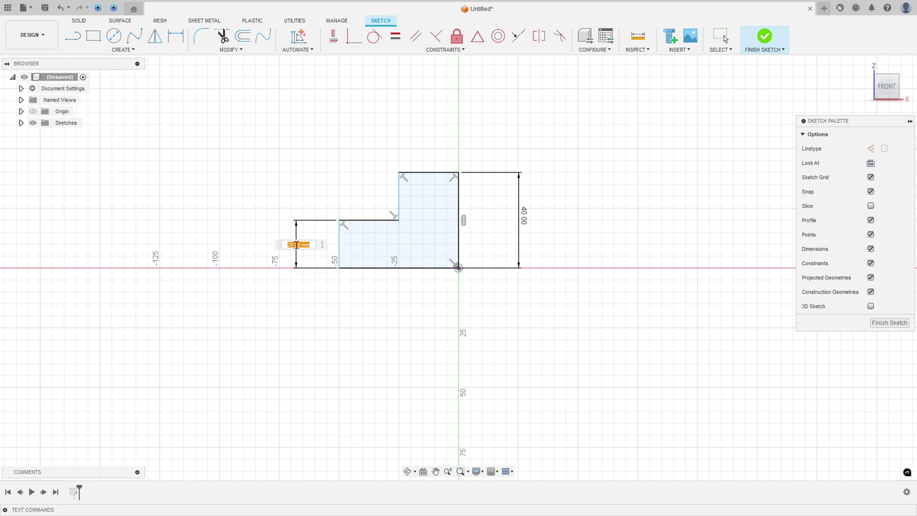
key("Return")
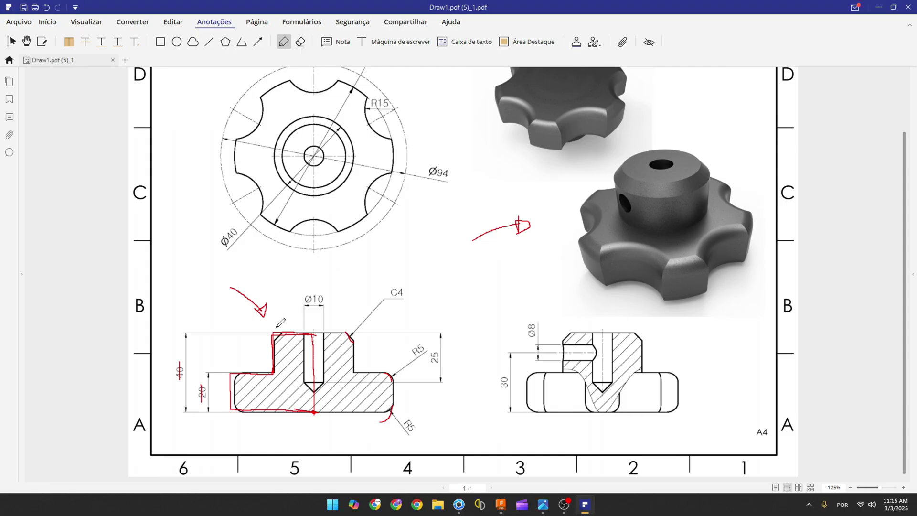
- Mark the outline's corner and write the 26 hub width above the section
left_click_drag(274, 323, 315, 329)
scroll(276, 319, "up", 3)
left_click_drag(283, 375, 299, 380)
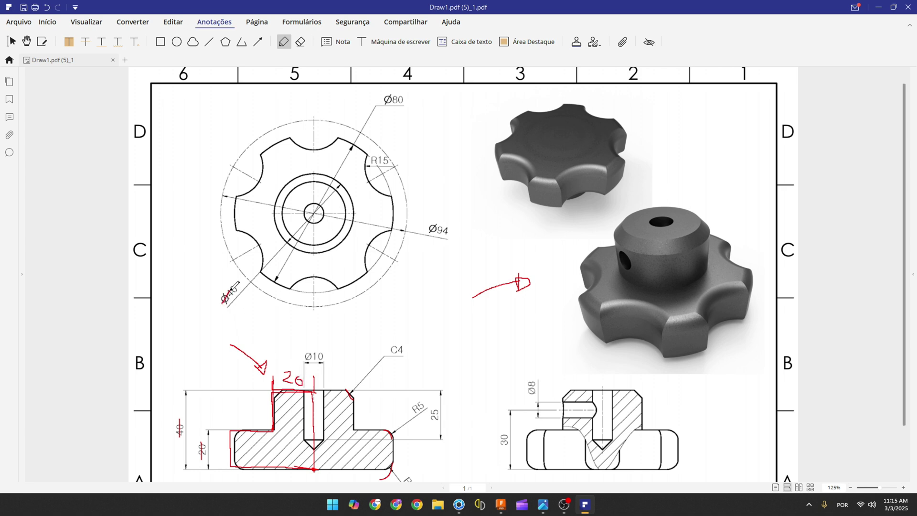
scroll(250, 290, "down", 3)
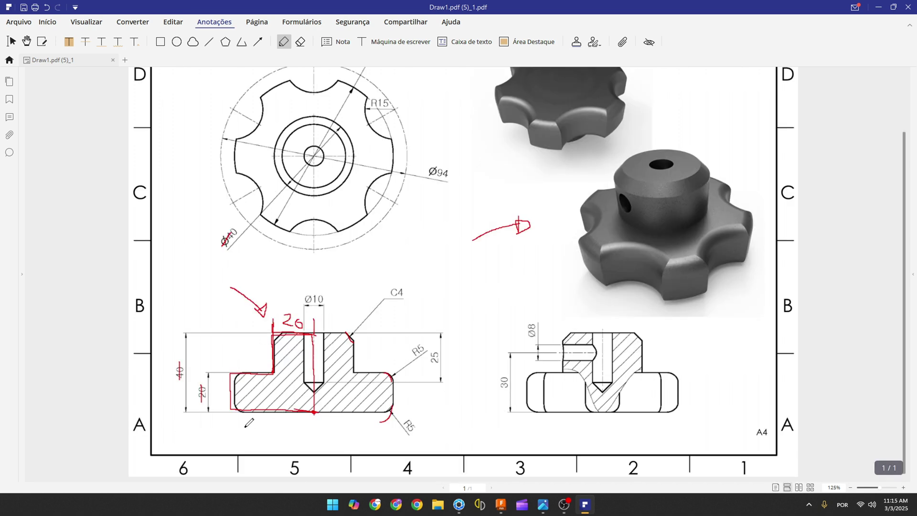
- Draw a dimension line under the section's base labelled 40
left_click_drag(233, 426, 231, 443)
left_click_drag(315, 426, 313, 440)
left_click_drag(238, 436, 313, 432)
scroll(313, 368, "up", 3)
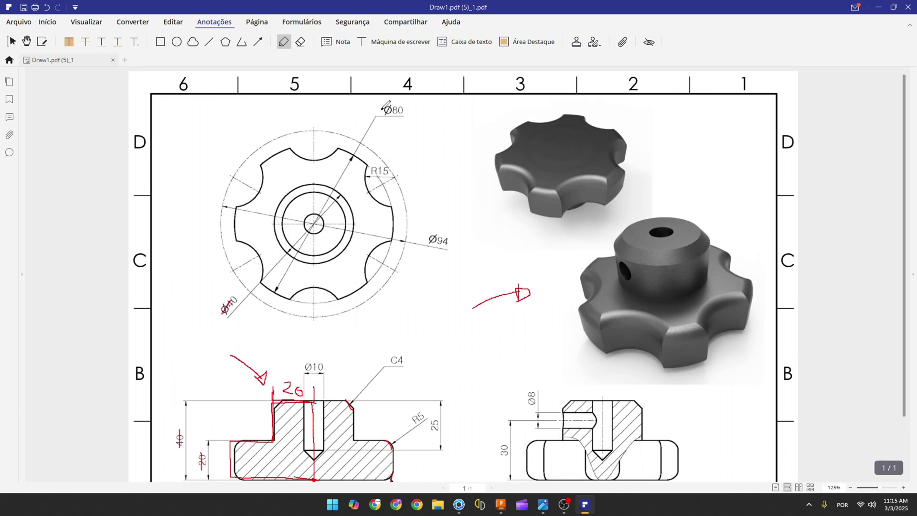
scroll(387, 207, "down", 3)
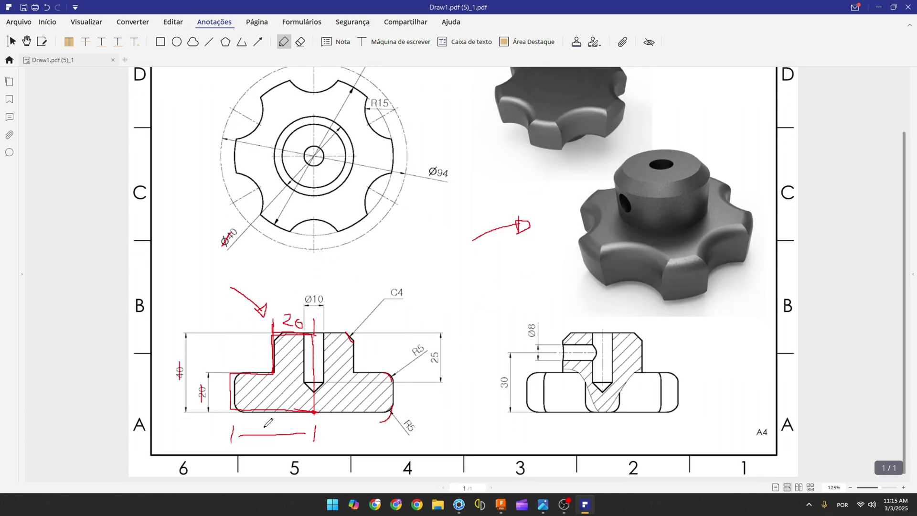
mouse_move(269, 423)
left_mouse_down()
mouse_move(268, 436)
mouse_move(277, 427)
left_mouse_up()
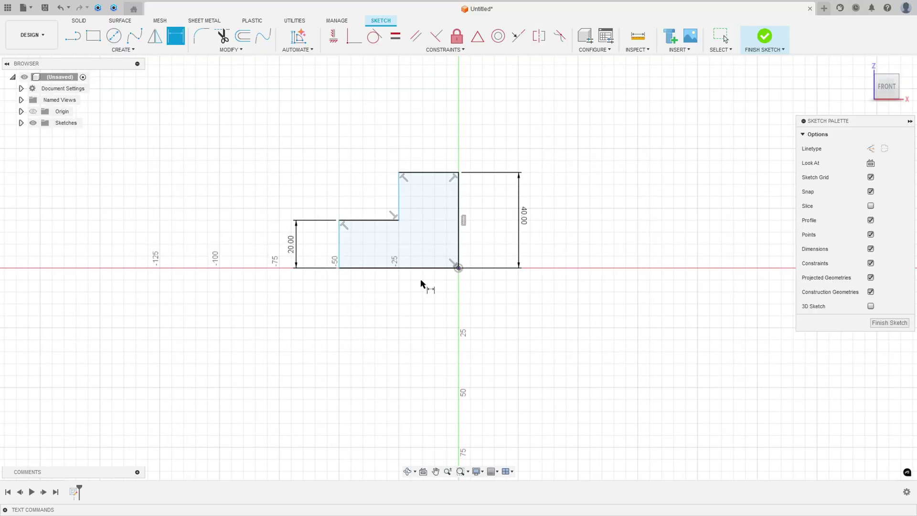
- Dimension the base width 40 mm and the top width 20 mm, then finish the sketch
left_click(419, 272)
left_click(404, 311)
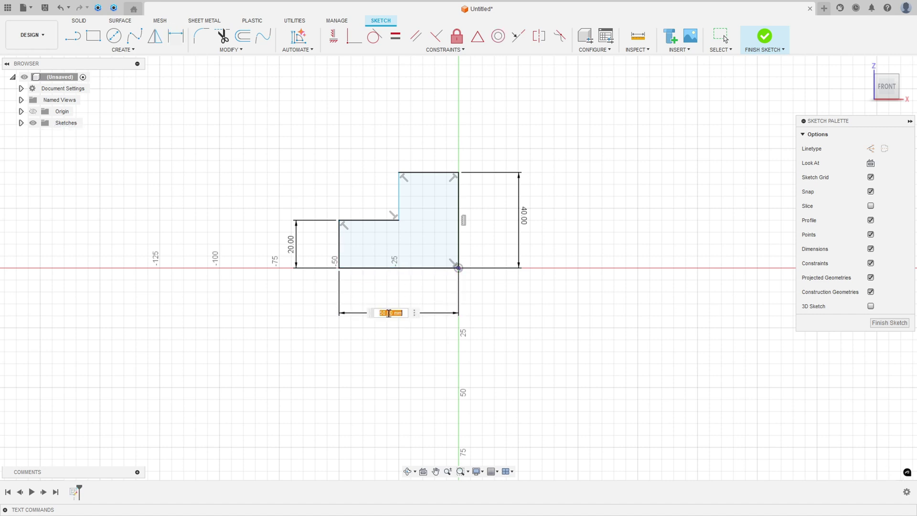
type("40")
key("Return")
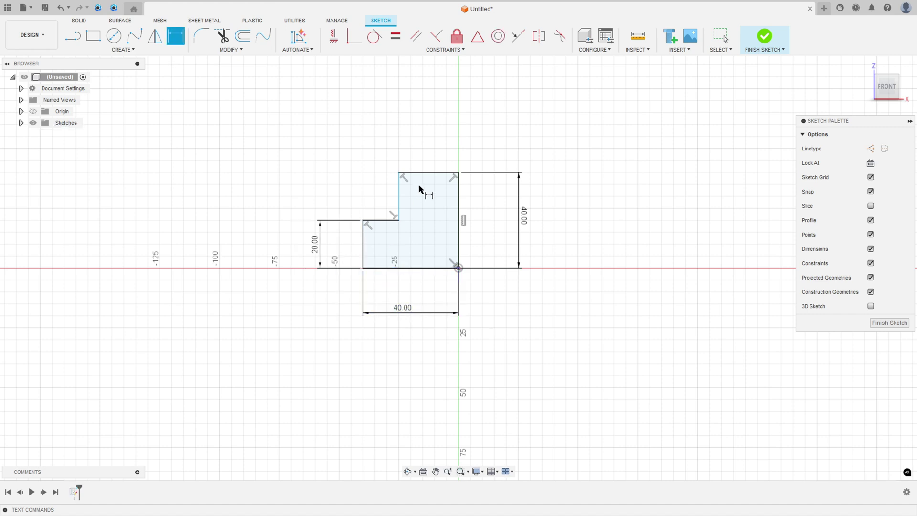
left_click(432, 172)
left_click(432, 152)
type("20")
key("Return")
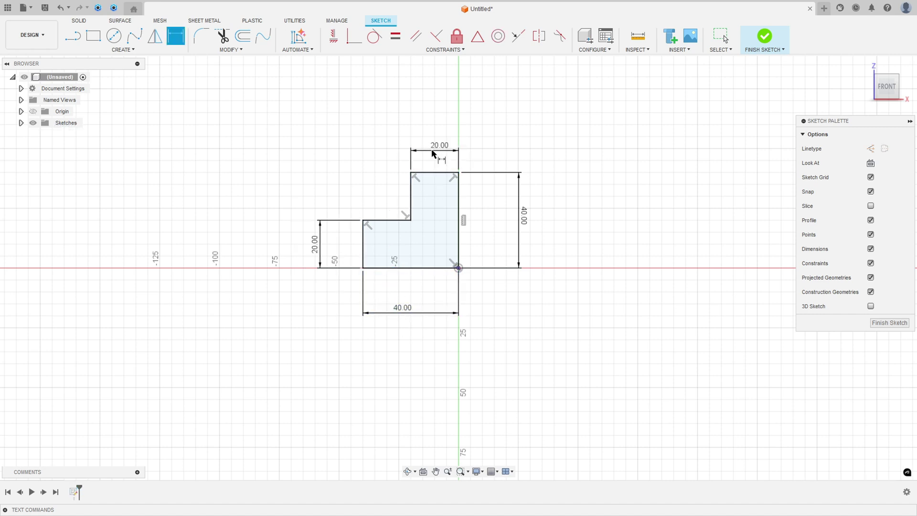
left_click(764, 42)
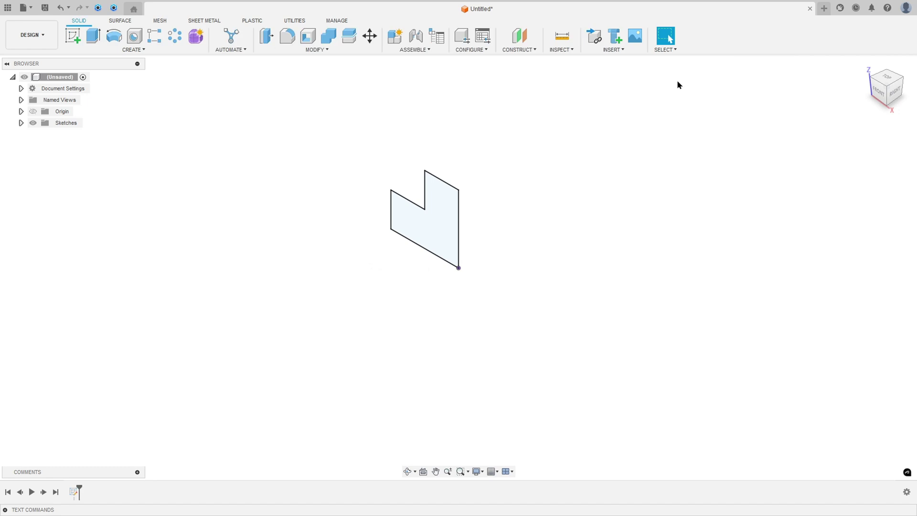
- Revolve the profile 360° about its vertical edge, then trace a scallop on the PDF top view
left_click(114, 36)
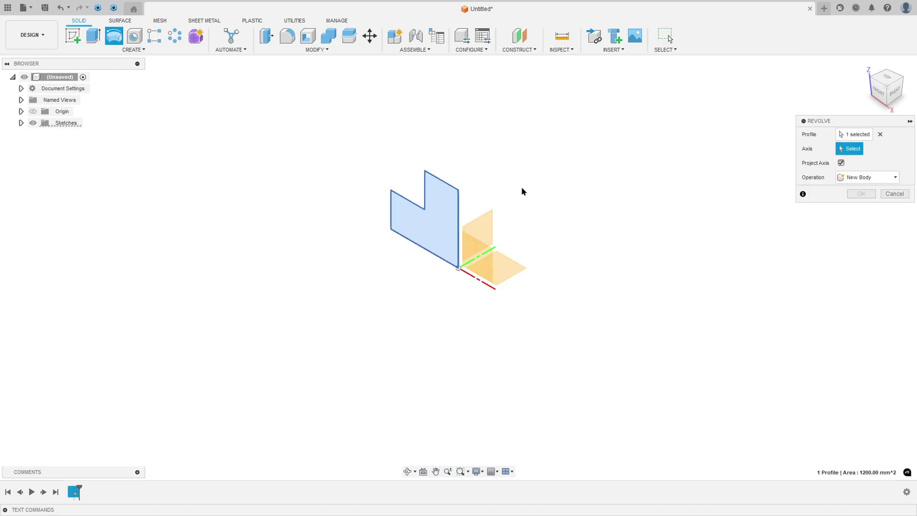
left_click(458, 218)
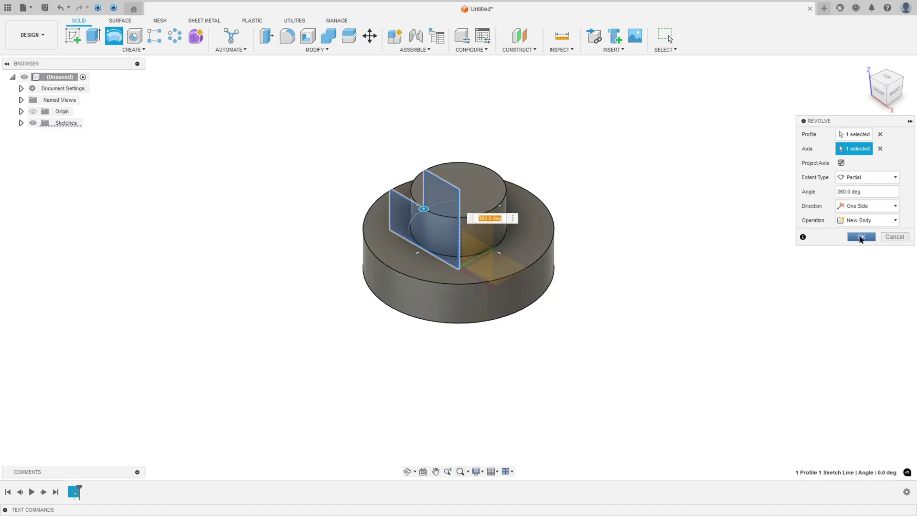
left_click(861, 237)
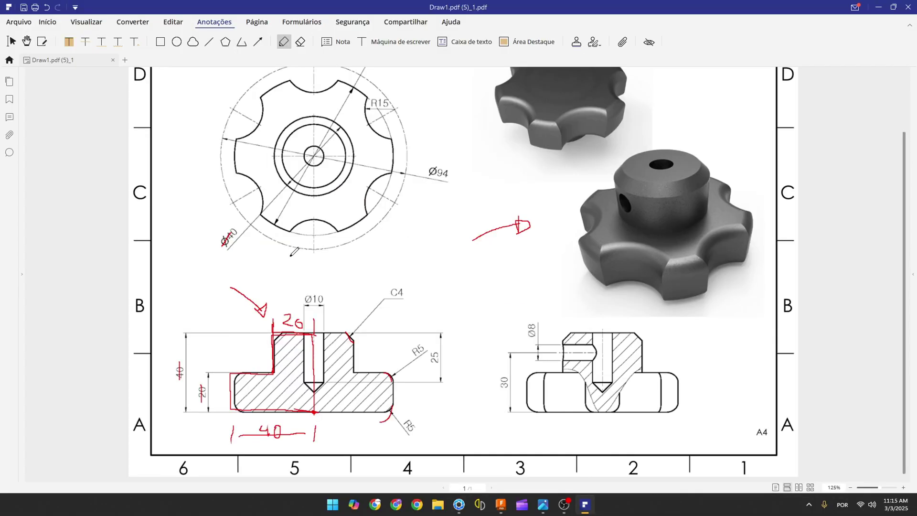
scroll(291, 254, "up", 3)
mouse_move(290, 137)
left_mouse_down()
mouse_move(310, 148)
mouse_move(339, 138)
left_mouse_up()
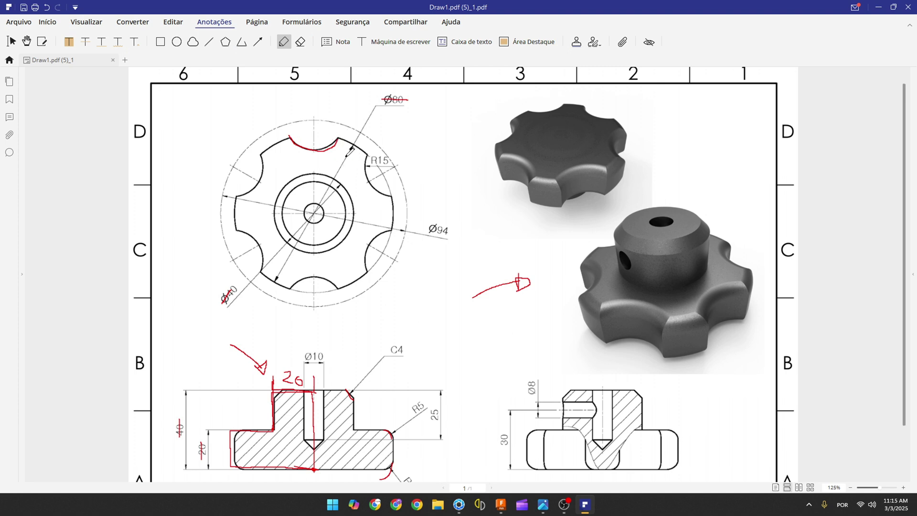
- Trace and circle the top notch with a 30Φ note, striking through R15 and Ø94
left_click_drag(290, 136, 323, 147)
left_click_drag(372, 162, 382, 161)
mouse_move(325, 107)
left_mouse_down()
mouse_move(298, 117)
mouse_move(291, 137)
mouse_move(318, 150)
mouse_move(338, 142)
mouse_move(336, 117)
mouse_move(321, 109)
mouse_move(331, 98)
mouse_move(362, 98)
left_mouse_up()
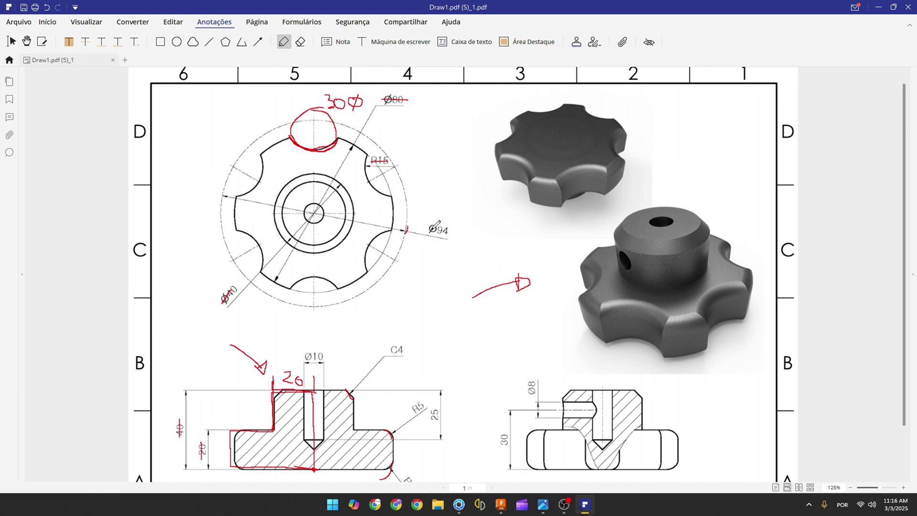
left_click_drag(427, 230, 453, 228)
- On the XY plane, draw a Ø94 construction circle centred on the origin with its dimension outside
left_click(500, 504)
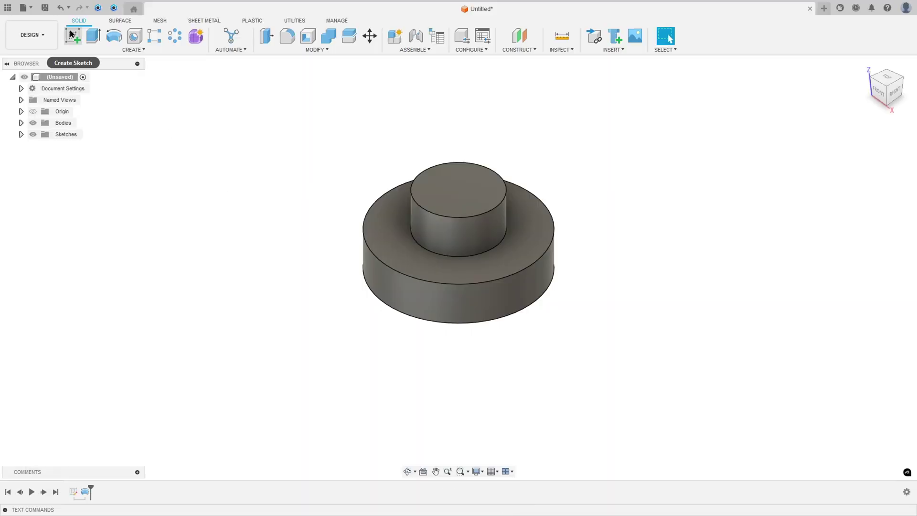
left_click(72, 35)
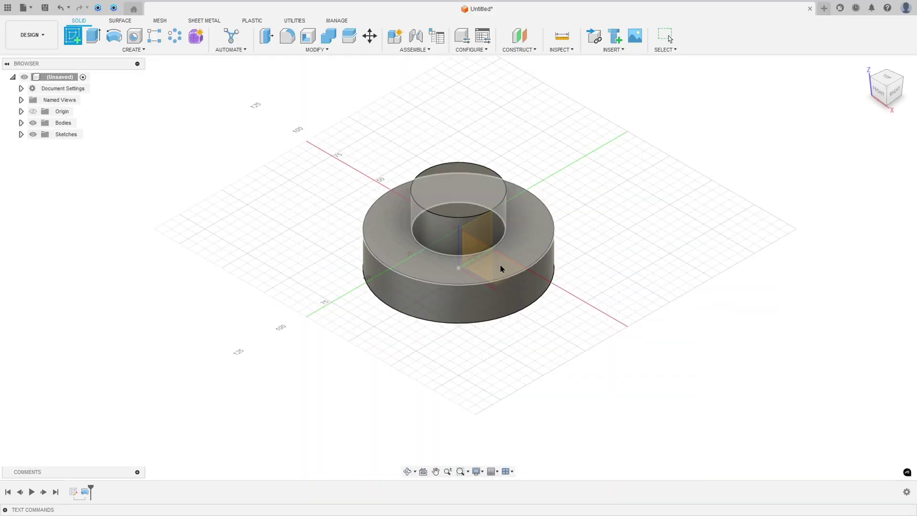
left_click(504, 284)
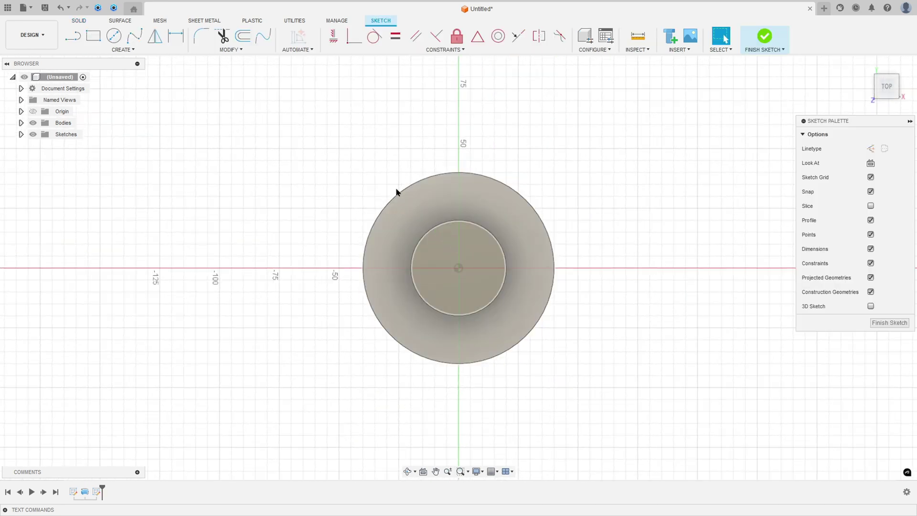
left_click(113, 36)
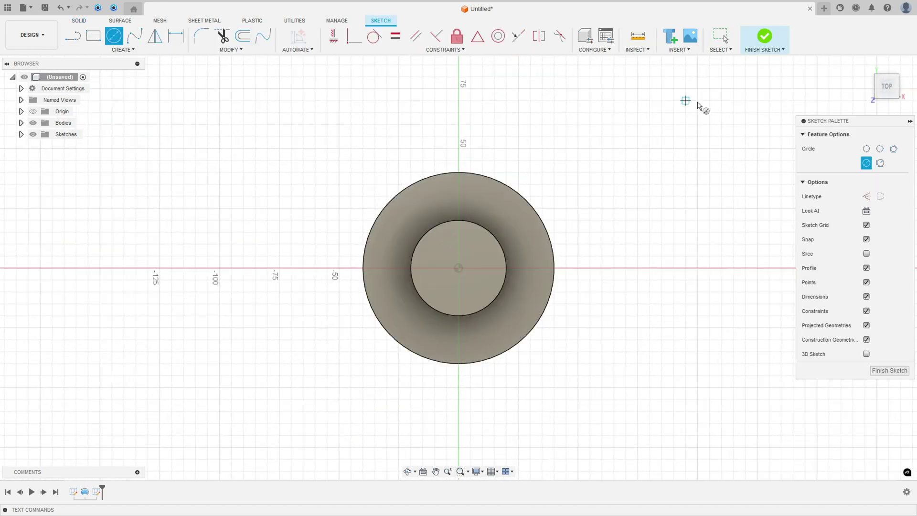
left_click(866, 197)
left_click(459, 268)
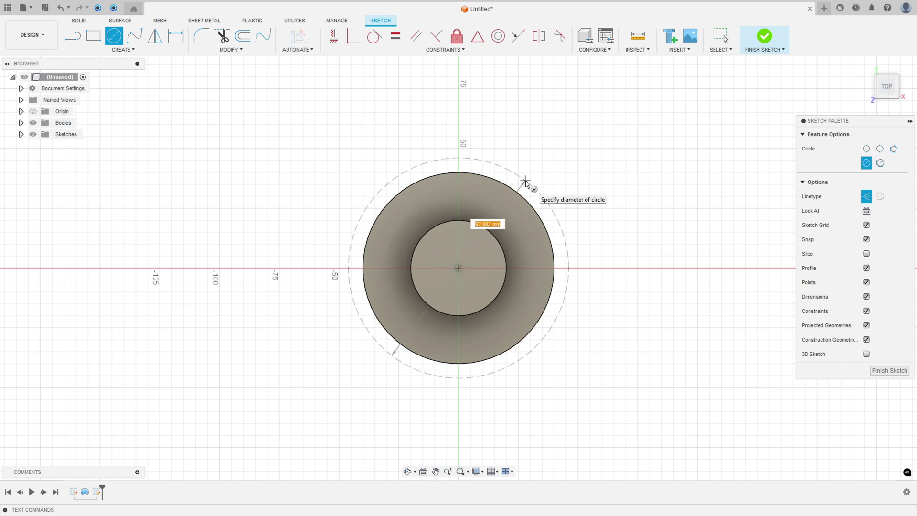
type("94")
key("Return")
key("Escape")
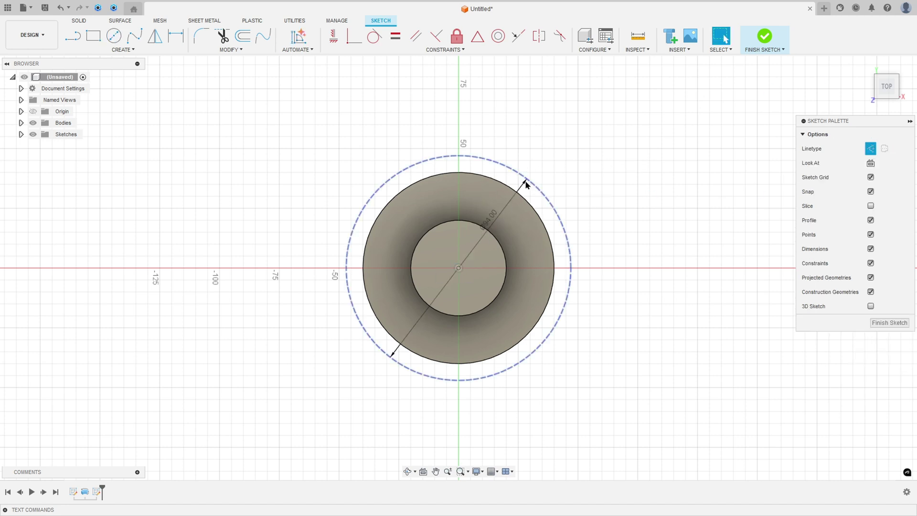
left_click_drag(493, 216, 618, 228)
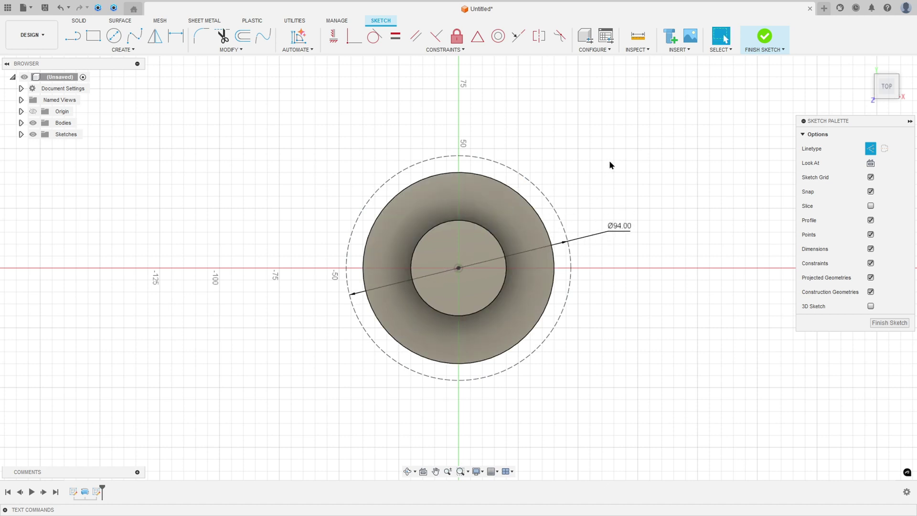
- Draw a solid Ø30 circle on the Ø94 circle's top, vertically aligned with the origin
left_click(114, 36)
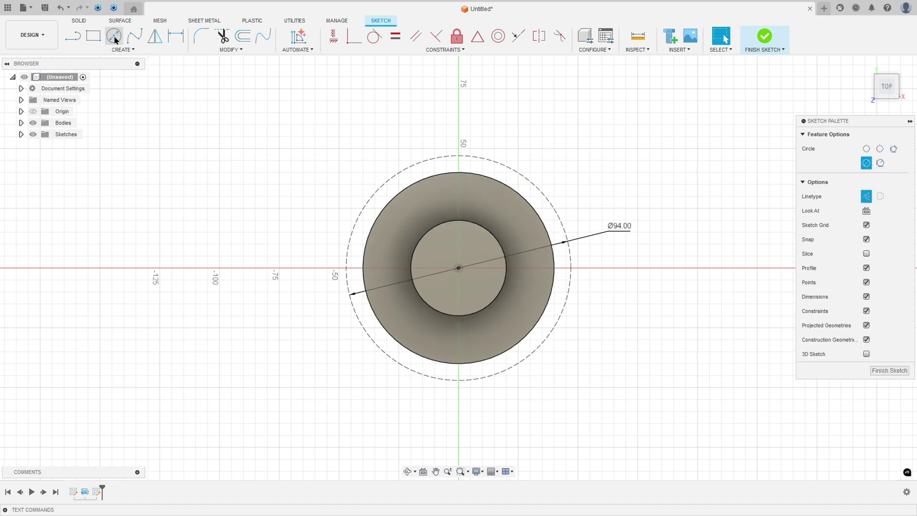
left_click(866, 197)
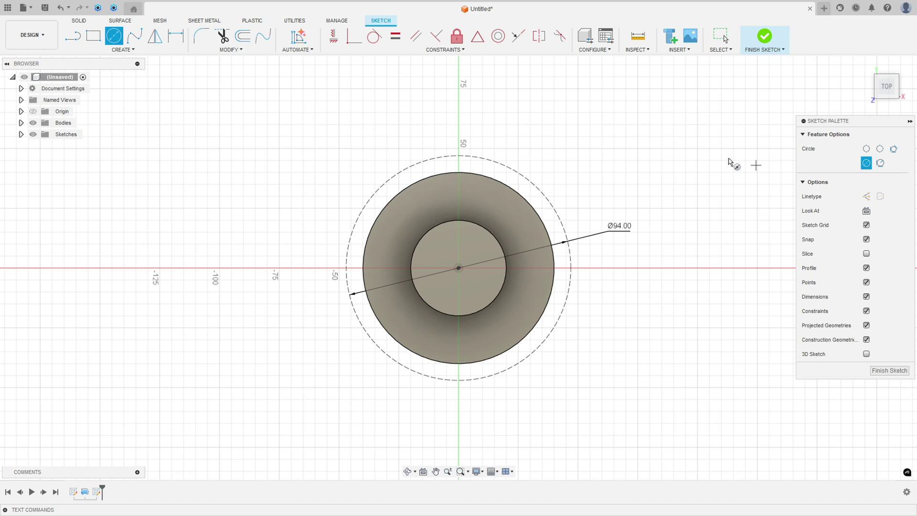
left_click(459, 157)
type("30")
key("Return")
key("Escape")
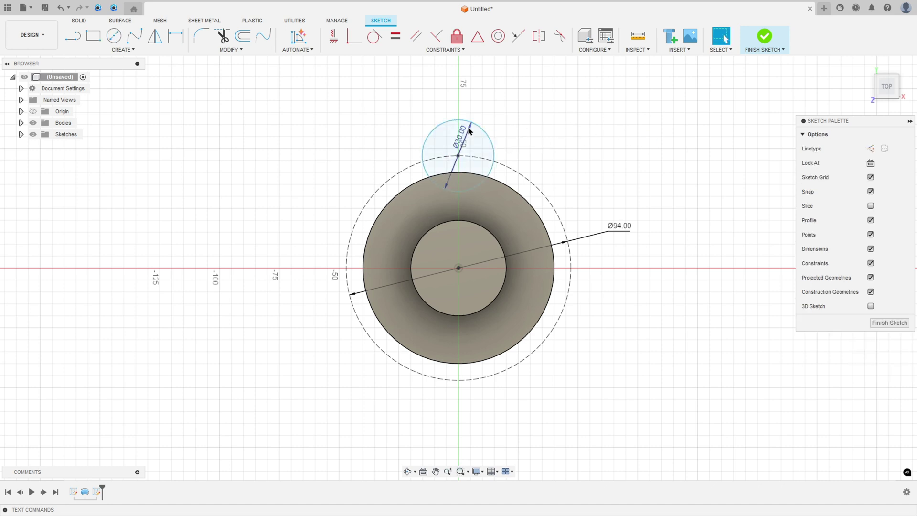
left_click_drag(462, 132, 503, 105)
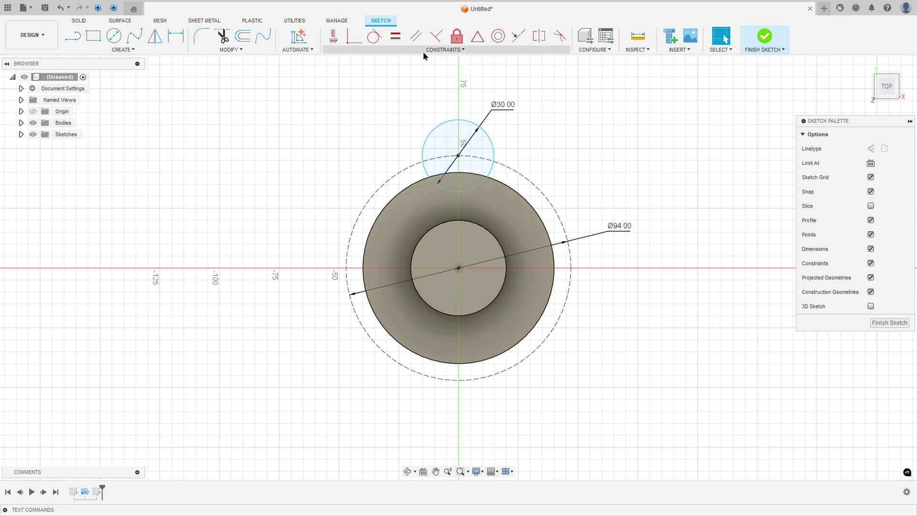
left_click(334, 36)
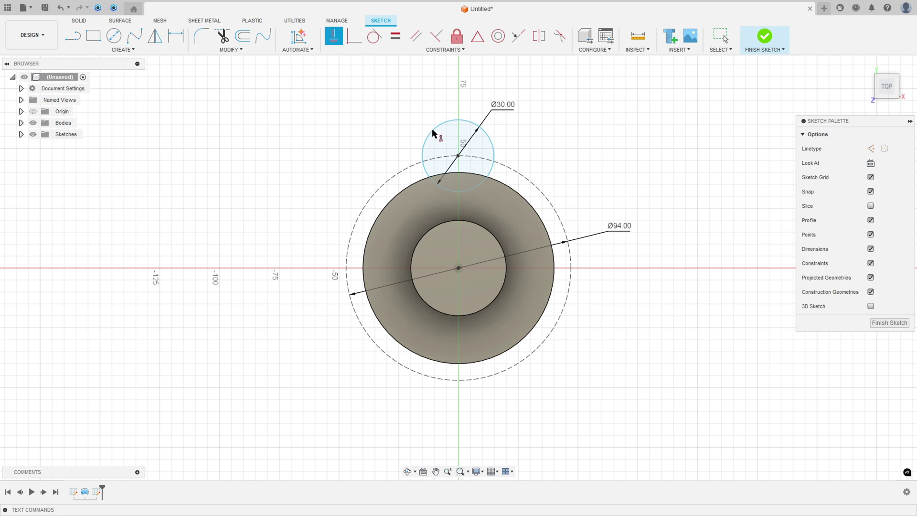
left_click(458, 156)
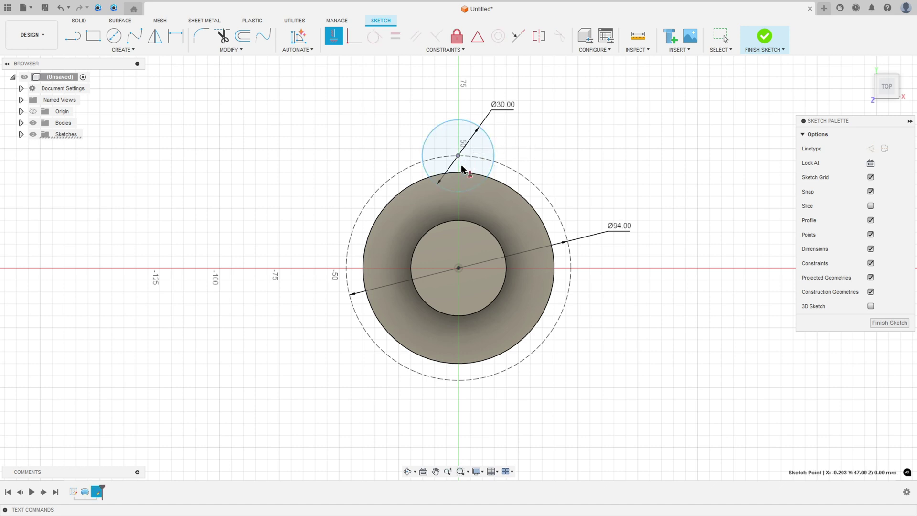
left_click(459, 270)
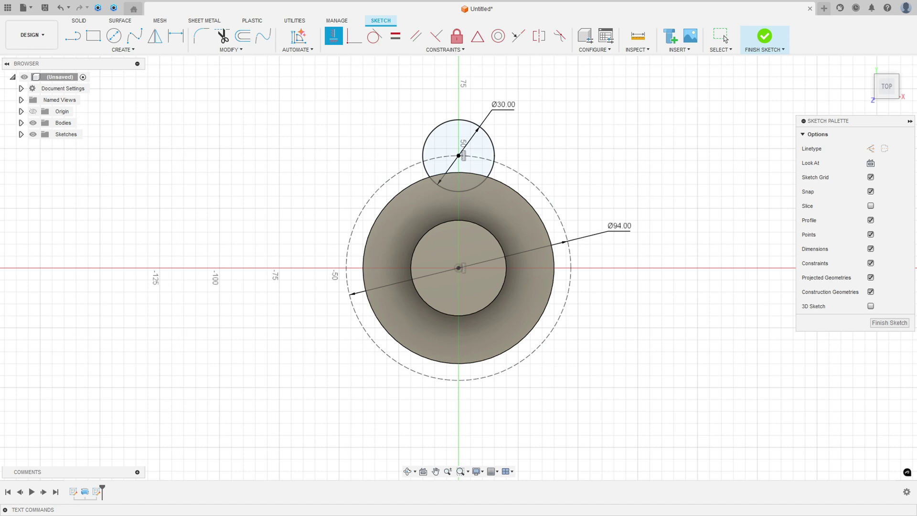
- Mark the five remaining notch positions around the PDF top view
key("alt+Tab")
mouse_move(367, 162)
left_mouse_down()
mouse_move(388, 194)
mouse_move(374, 181)
left_mouse_up()
left_click_drag(377, 249, 380, 270)
left_click_drag(314, 284, 298, 304)
left_click_drag(251, 252, 219, 255)
left_click_drag(251, 183, 241, 169)
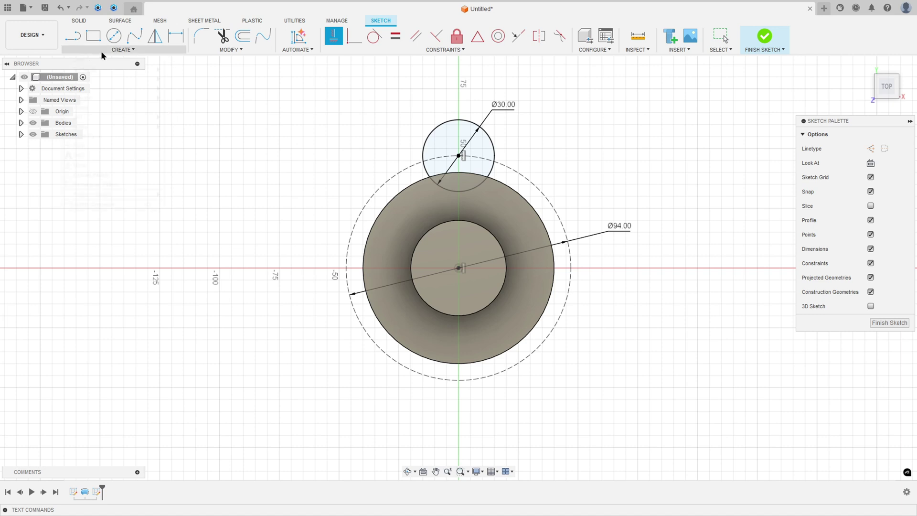
left_click(101, 51)
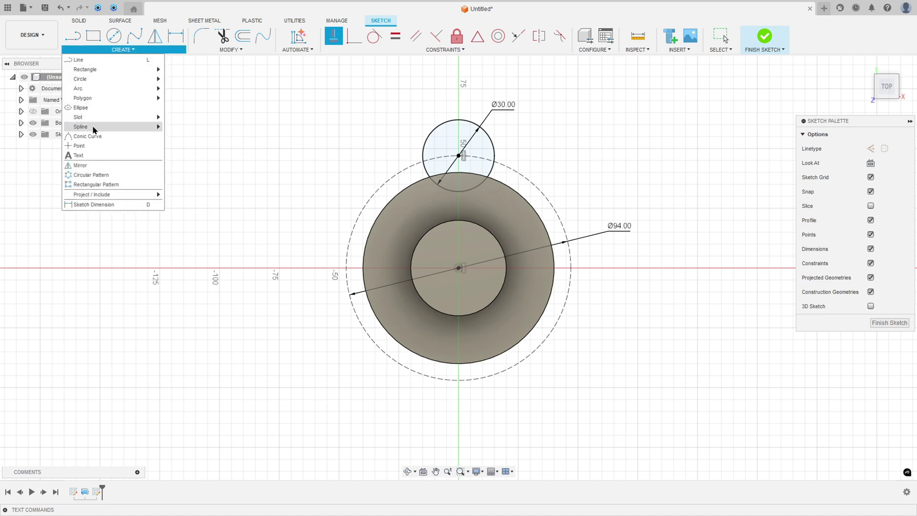
- Circular-pattern the Ø30 circle, quantity 6, around the Ø94 centre, then finish the sketch
left_click(101, 175)
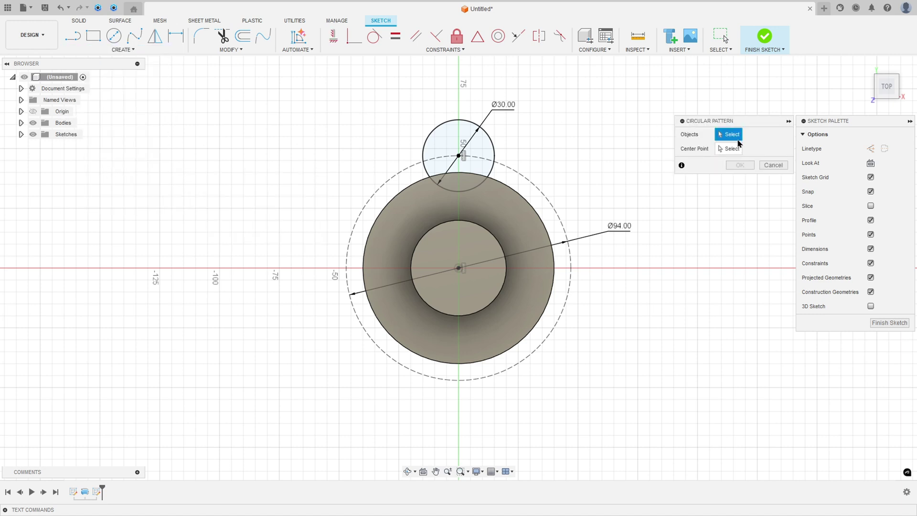
left_click(450, 124)
left_click(727, 149)
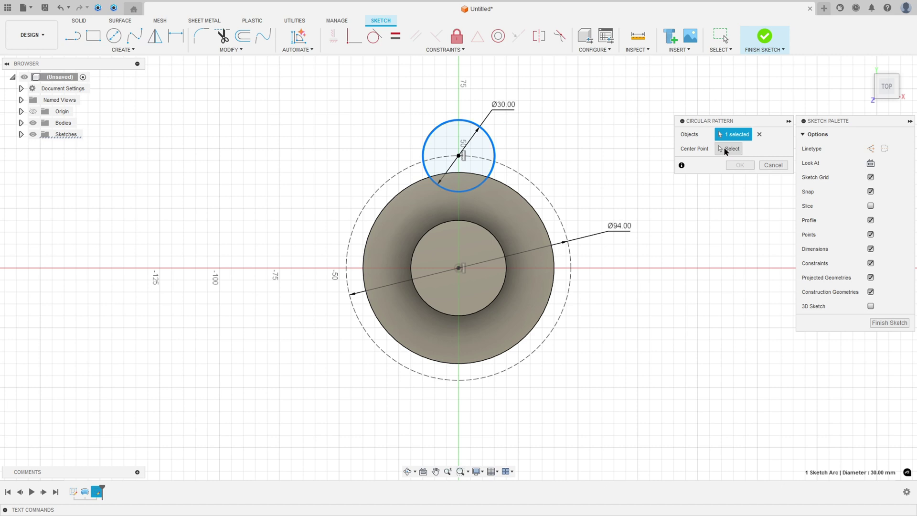
left_click(536, 183)
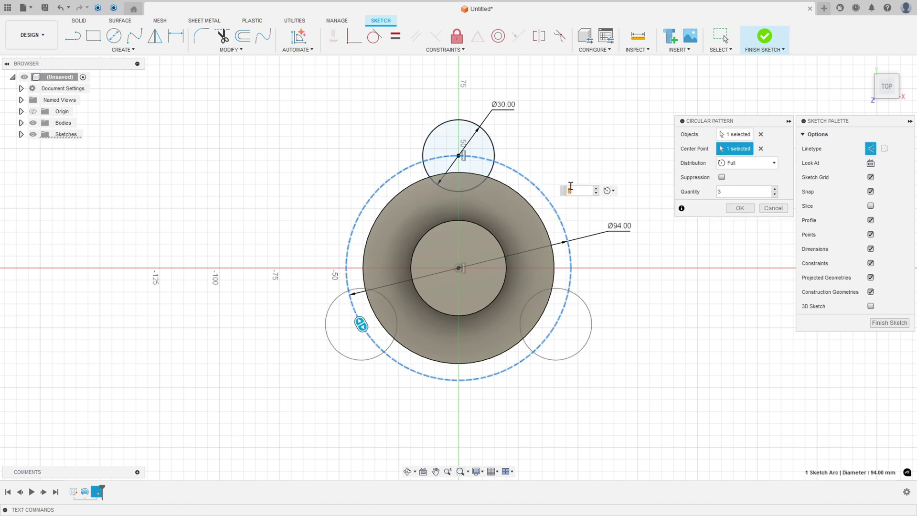
left_click(731, 191)
left_click(740, 208)
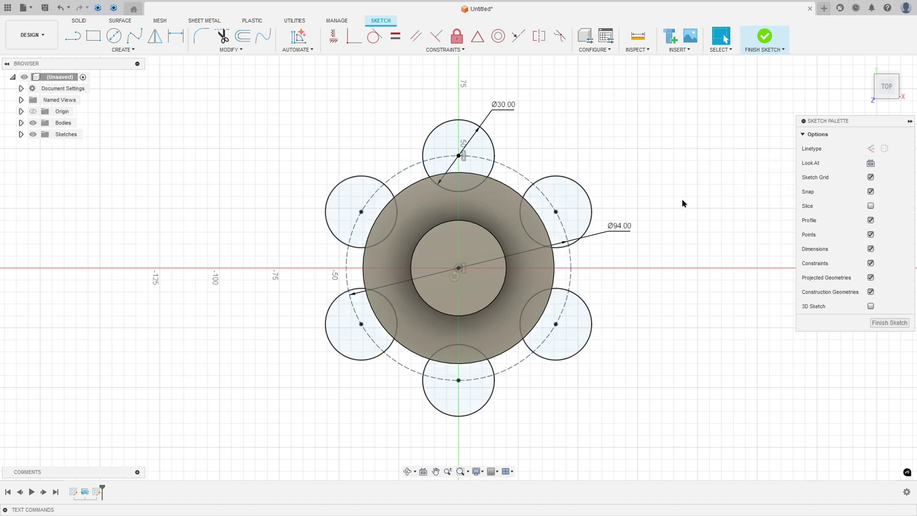
left_click(763, 36)
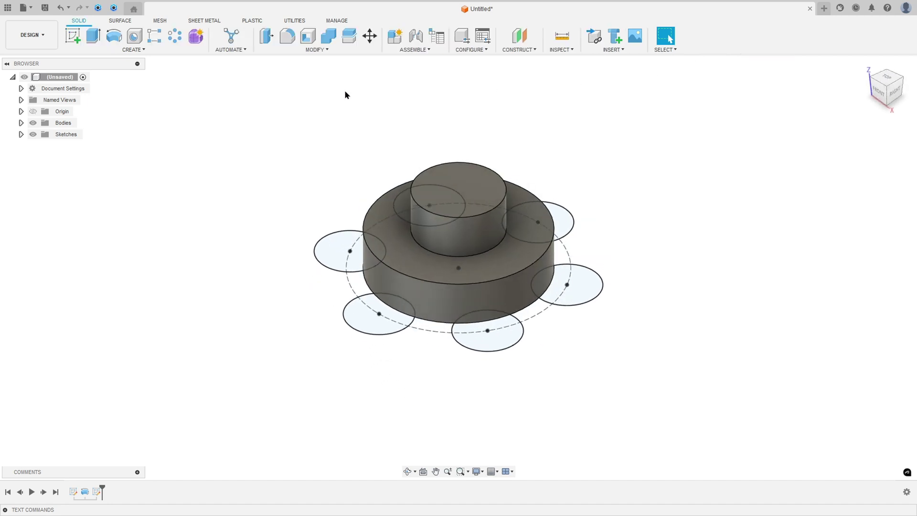
- Extrude-cut the six Ø30 circle profiles with the extent set to All
left_click(95, 37)
left_click(349, 247)
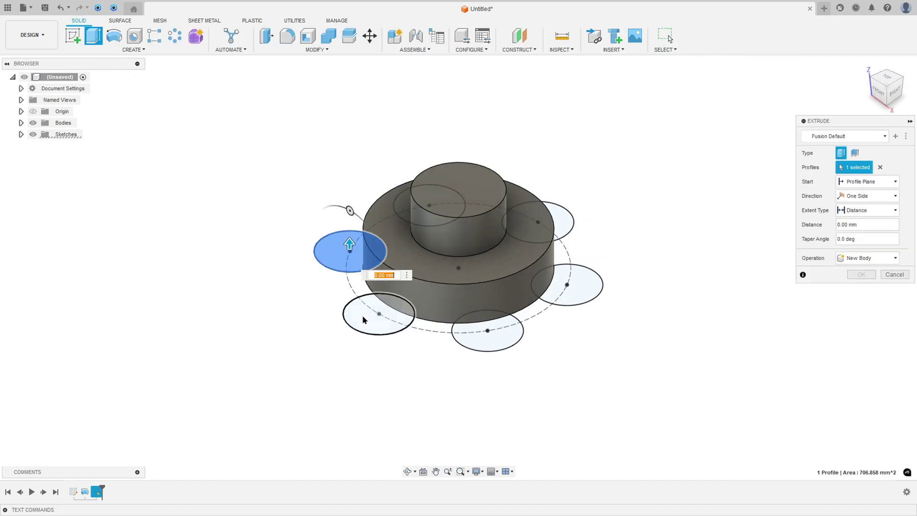
left_click(378, 313)
left_click(497, 332)
left_click(568, 286)
left_click(540, 224)
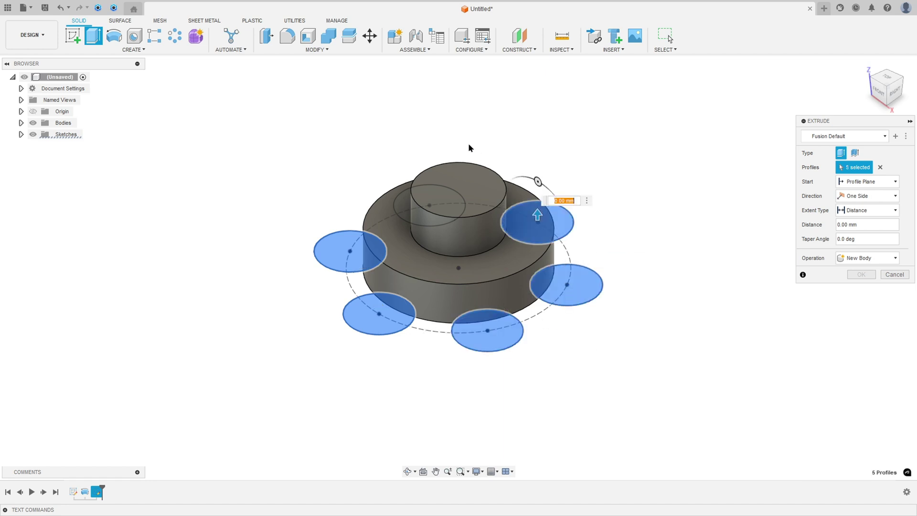
middle_click_drag(459, 145, 449, 172, "shift")
left_click(420, 139)
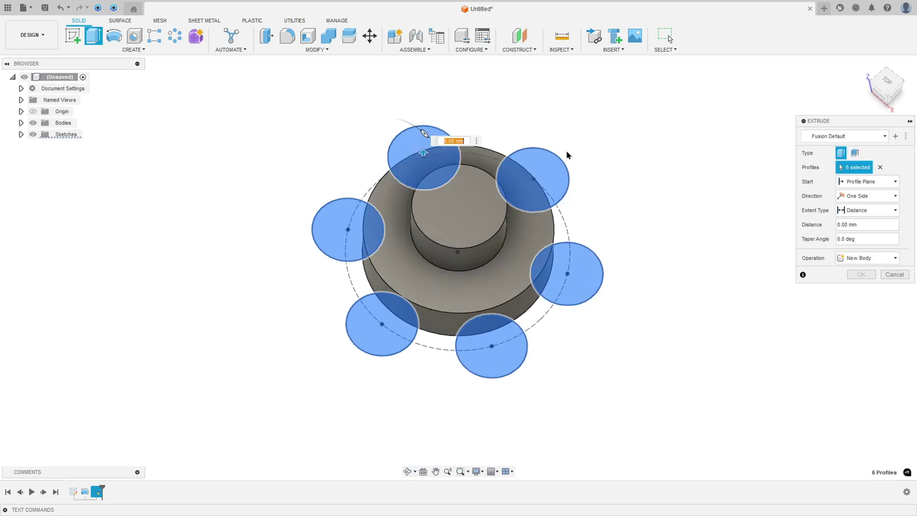
left_click(858, 214)
left_click(851, 242)
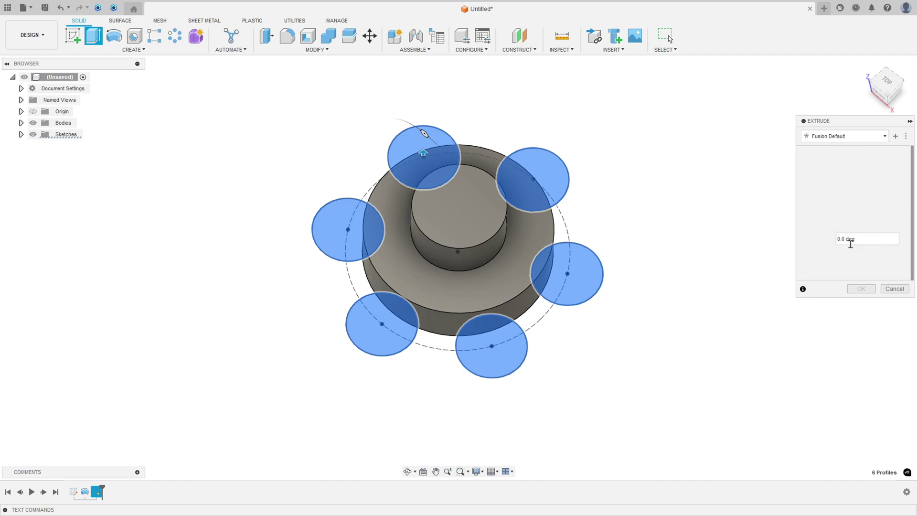
left_click(861, 289)
- Trace the R5 fillet corner and cross out both R5 labels on the PDF
mouse_move(660, 227)
middle_mouse_down("shift")
mouse_move(646, 157)
mouse_move(661, 220)
middle_mouse_up("shift")
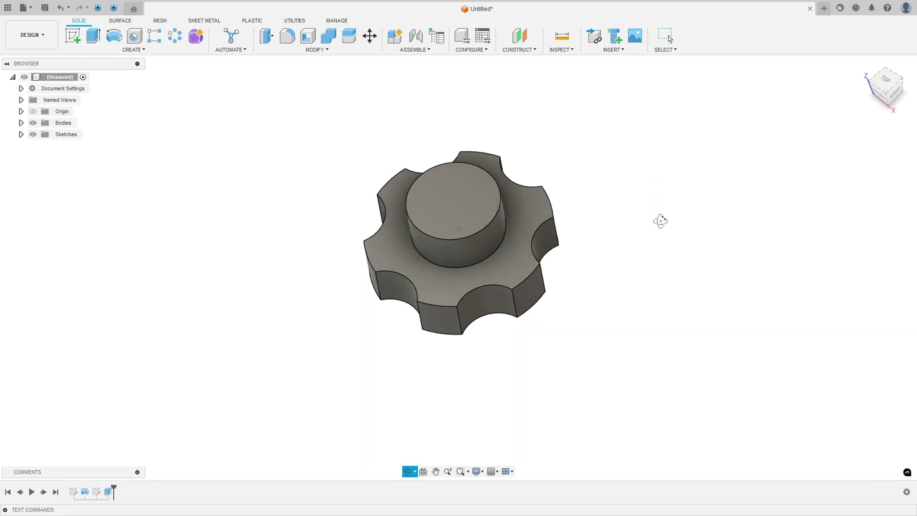
left_click(669, 37)
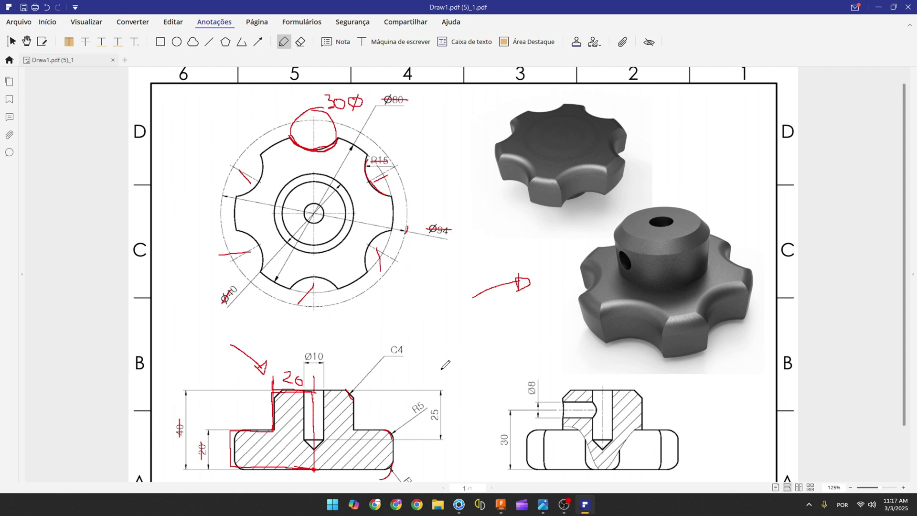
scroll(423, 383, "down", 2)
left_click_drag(387, 372, 393, 381)
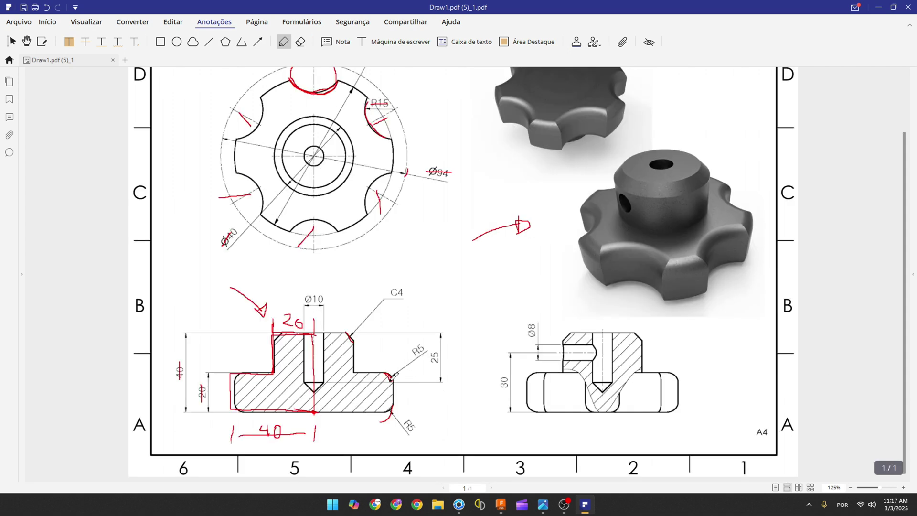
left_click_drag(405, 420, 415, 433)
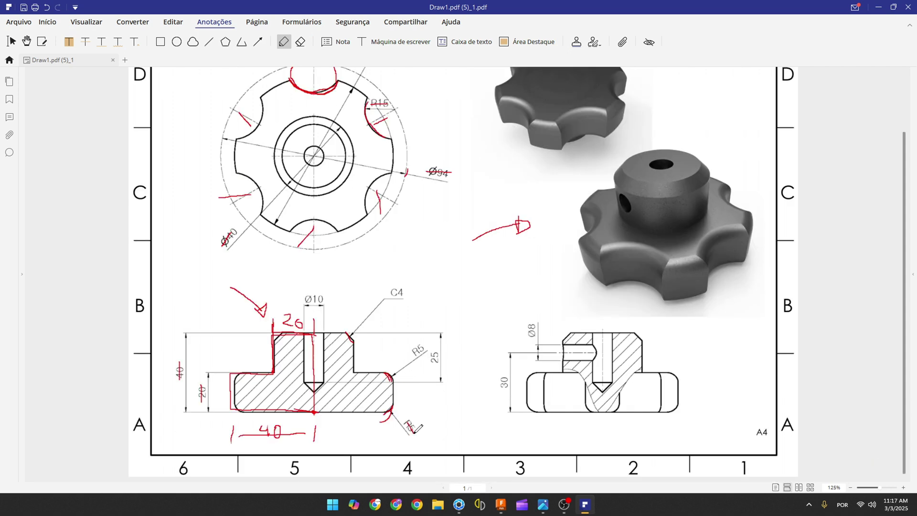
left_click_drag(411, 357, 426, 342)
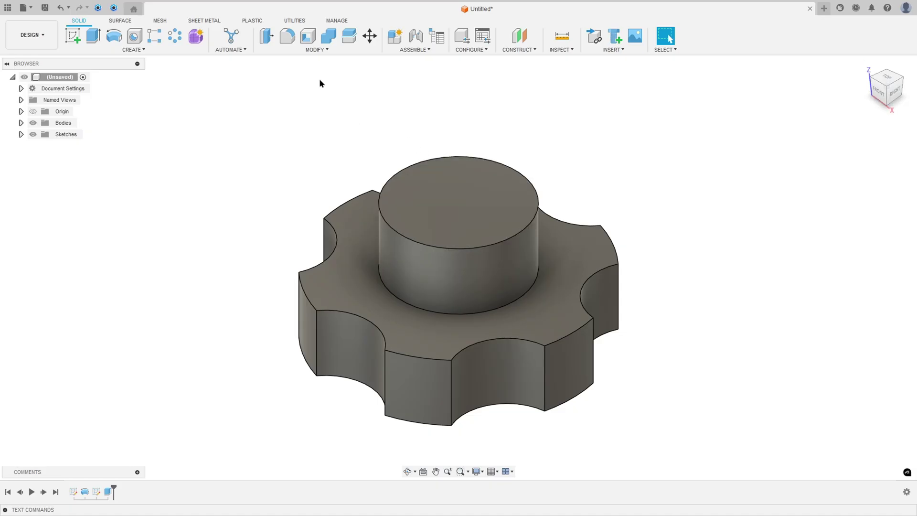
- Fillet the twelve lobe edges around the knob with a 5 mm radius
left_click(287, 36)
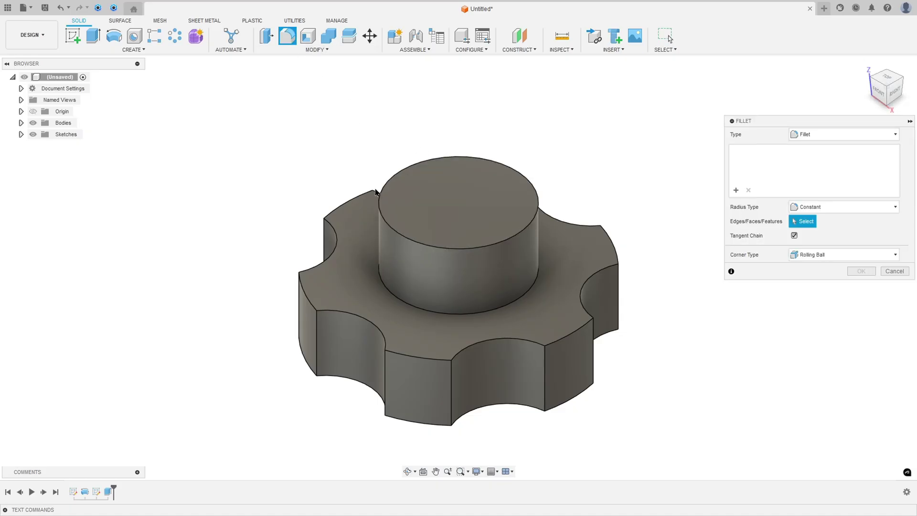
left_click(310, 302)
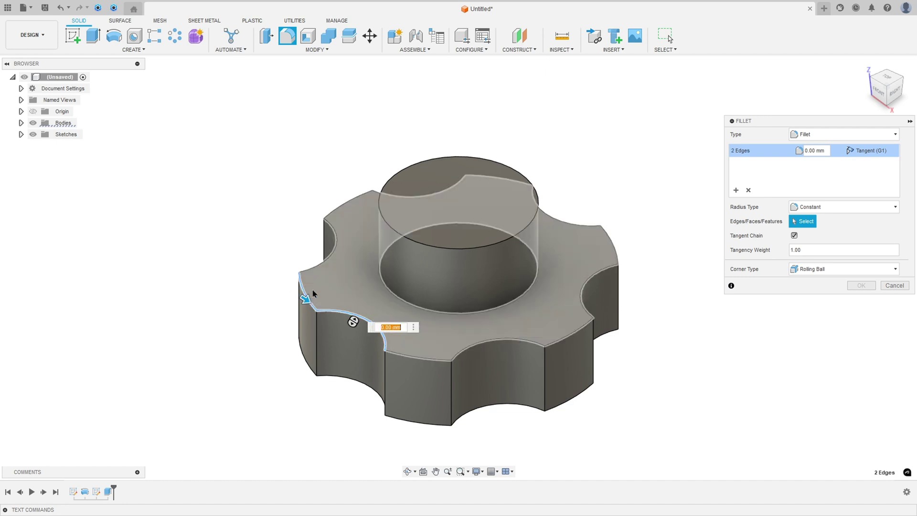
left_click(328, 254)
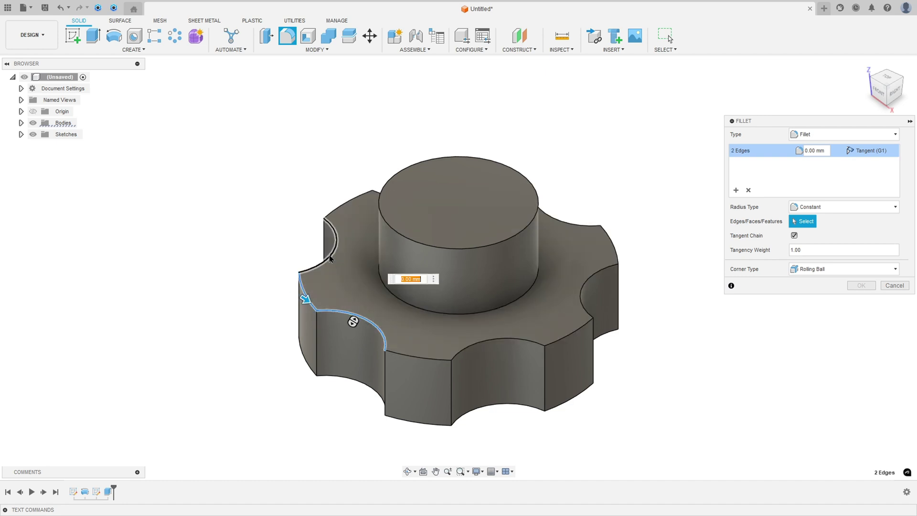
left_click(420, 367)
left_click(578, 338)
left_click(584, 297)
left_click(612, 240)
middle_click_drag(611, 240, 565, 225, "shift")
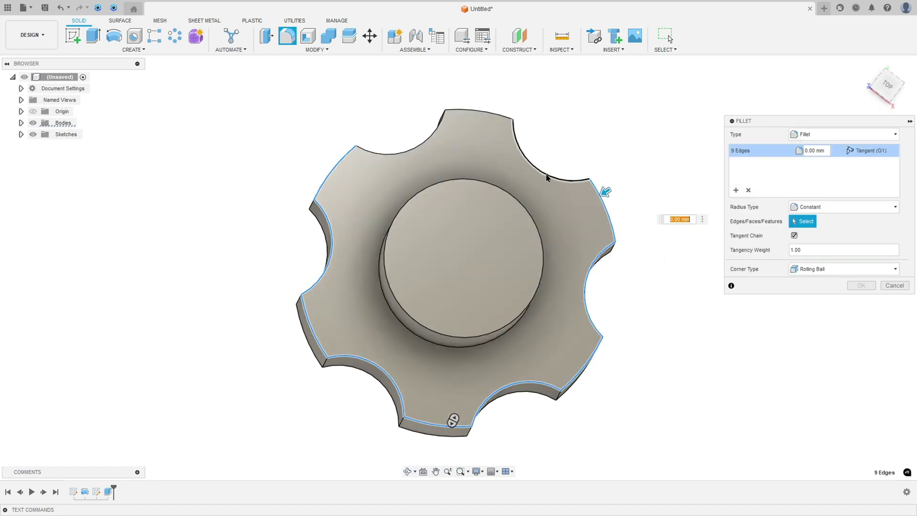
left_click(547, 177)
left_click(492, 115)
left_click(427, 143)
type("5")
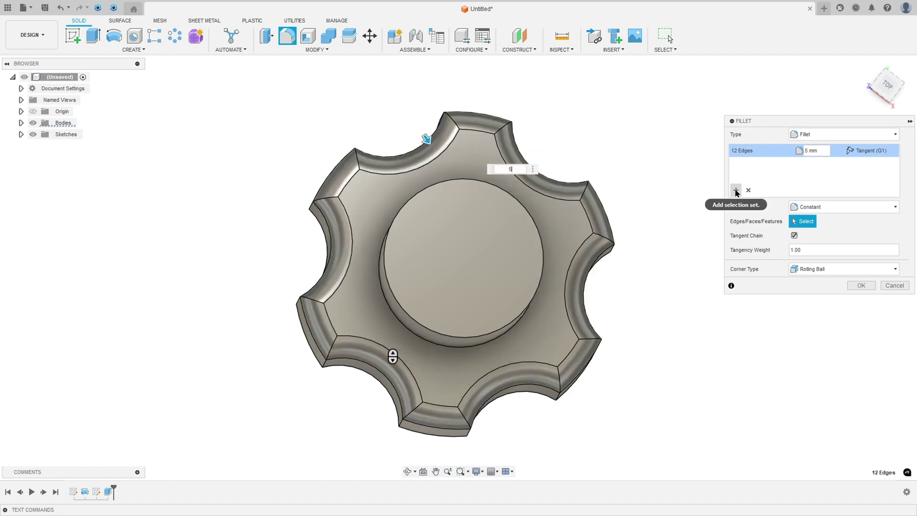
- Add the top face at 5 mm, apply the fillets, and cross out C4 in the PDF
middle_click_drag(471, 245, 475, 213, "shift")
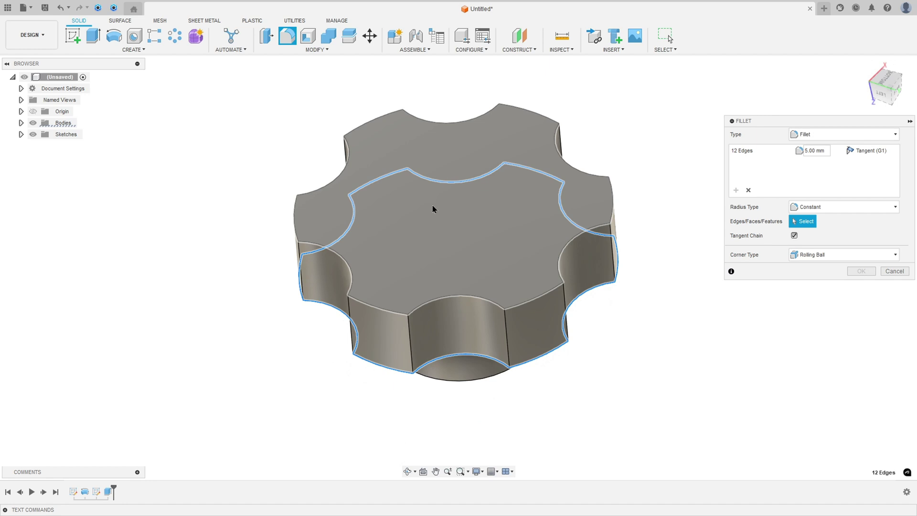
left_click(433, 208)
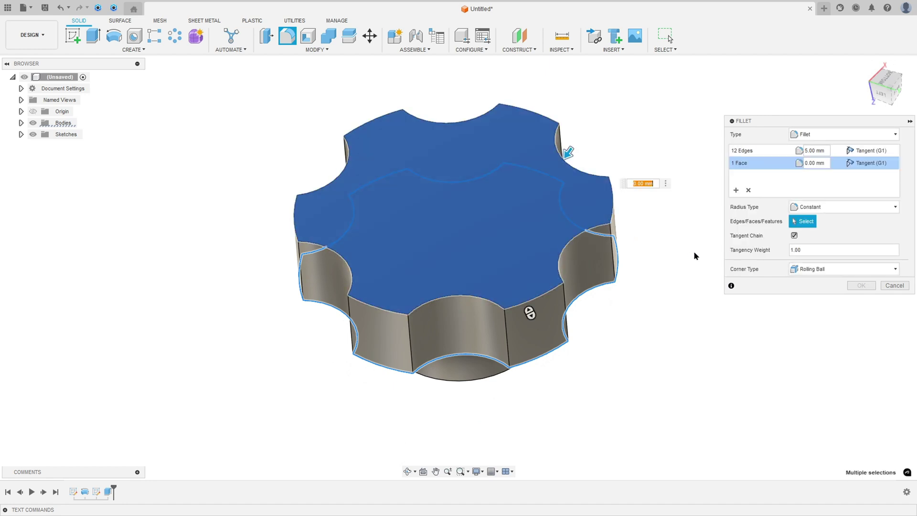
type("5")
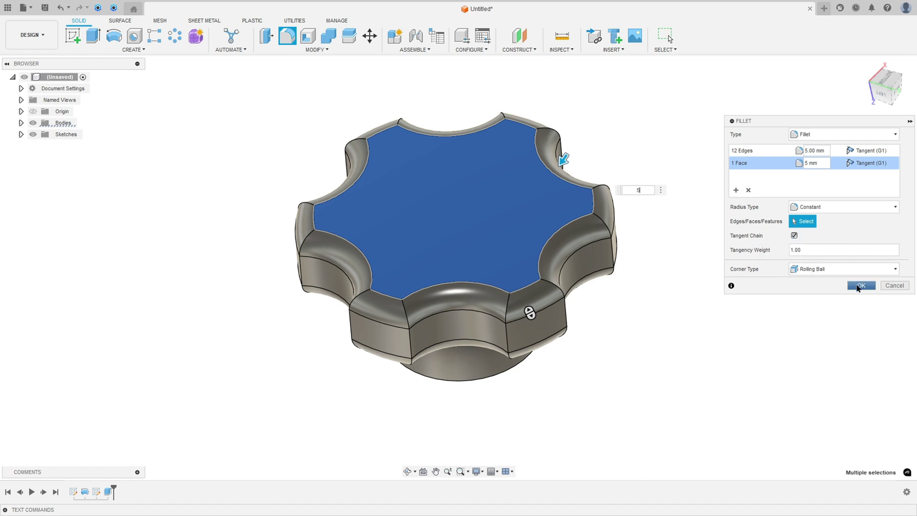
left_click(860, 286)
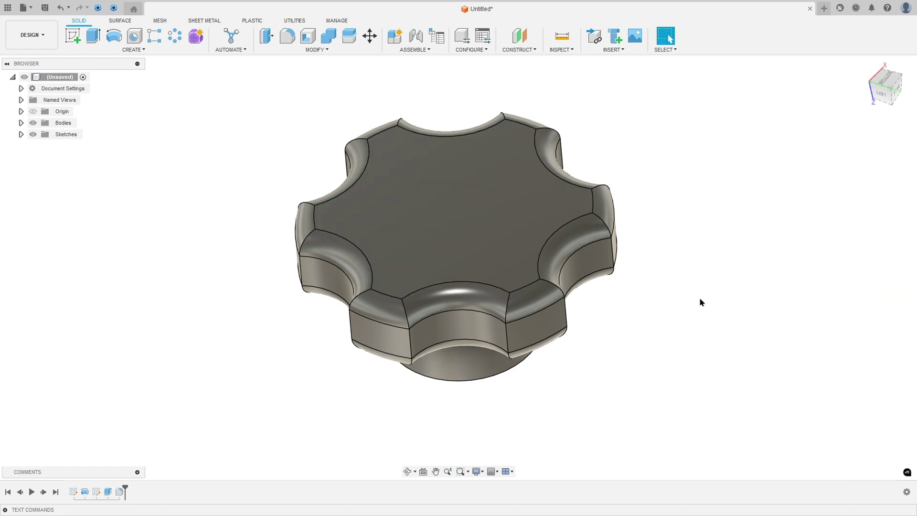
middle_click_drag(698, 289, 583, 275, "shift")
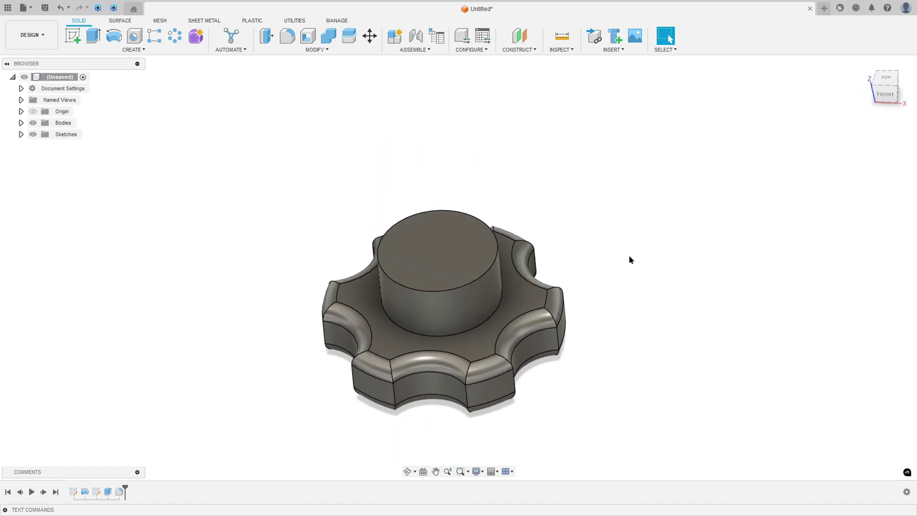
left_click(585, 504)
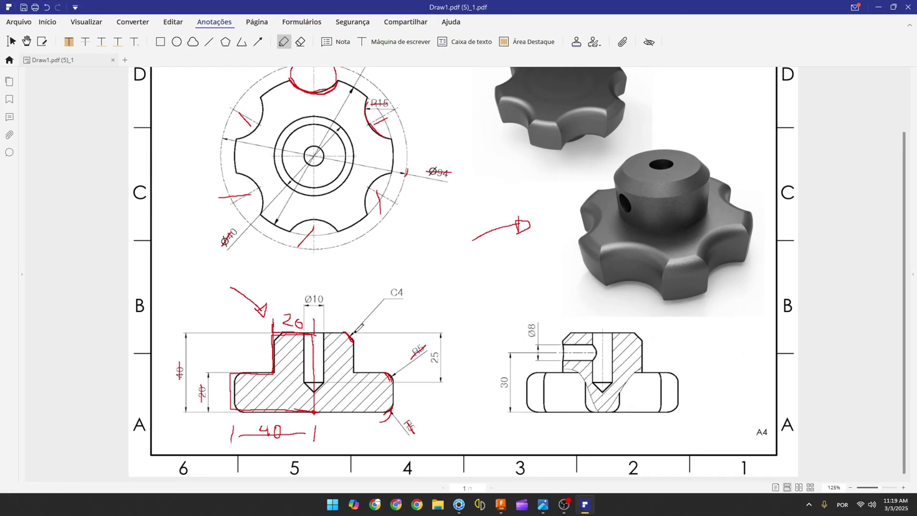
left_click_drag(390, 293, 412, 293)
- Chamfer the hub's top circular edge by 4 mm
left_click(500, 504)
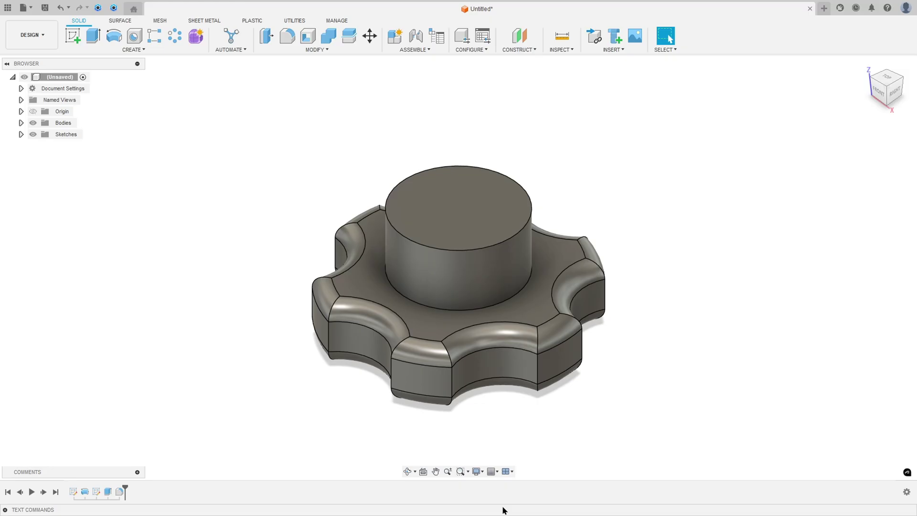
left_click(315, 49)
left_click(282, 77)
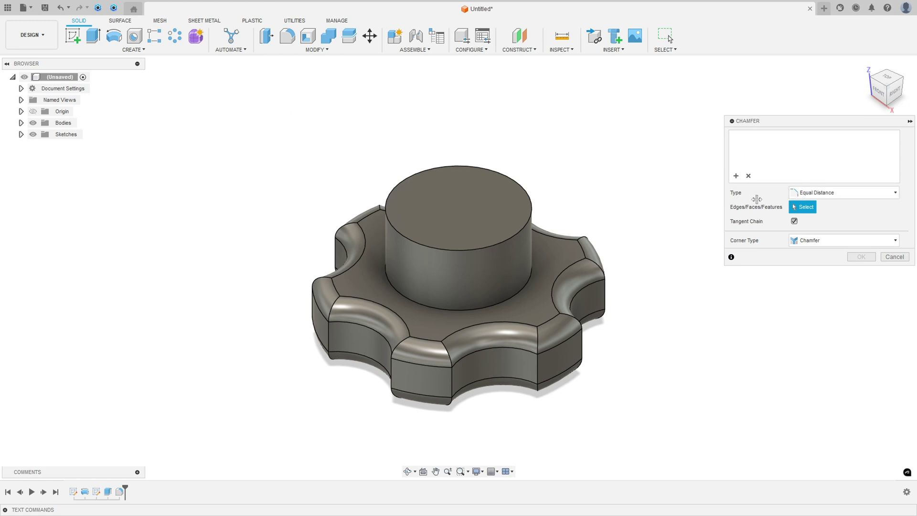
left_click(531, 209)
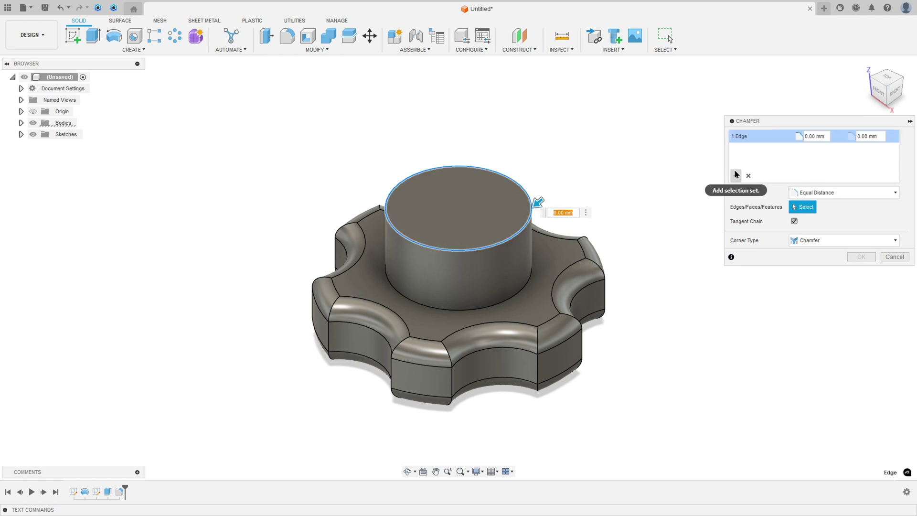
type("4")
left_click(855, 260)
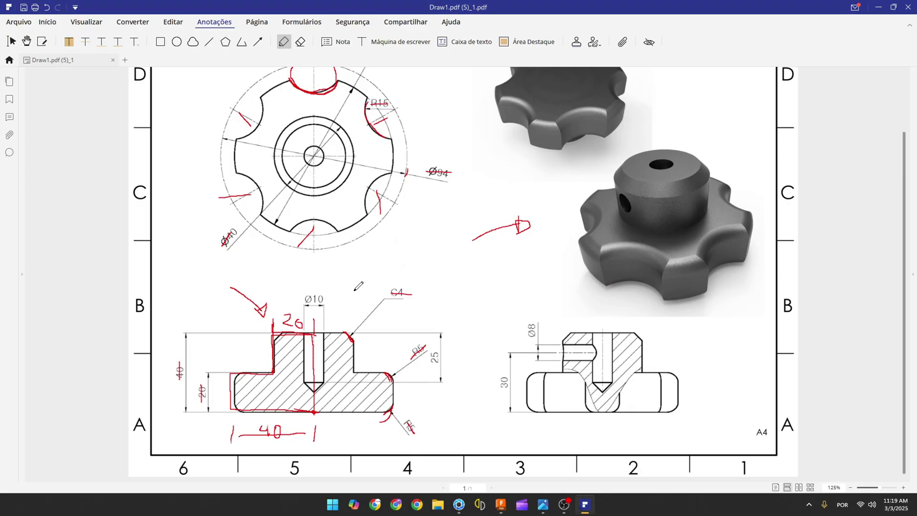
- Trace the Ø10 hole's sides and cone tip in red on the section view
mouse_move(307, 332)
left_mouse_down()
mouse_move(302, 380)
mouse_move(325, 381)
mouse_move(321, 328)
left_mouse_up()
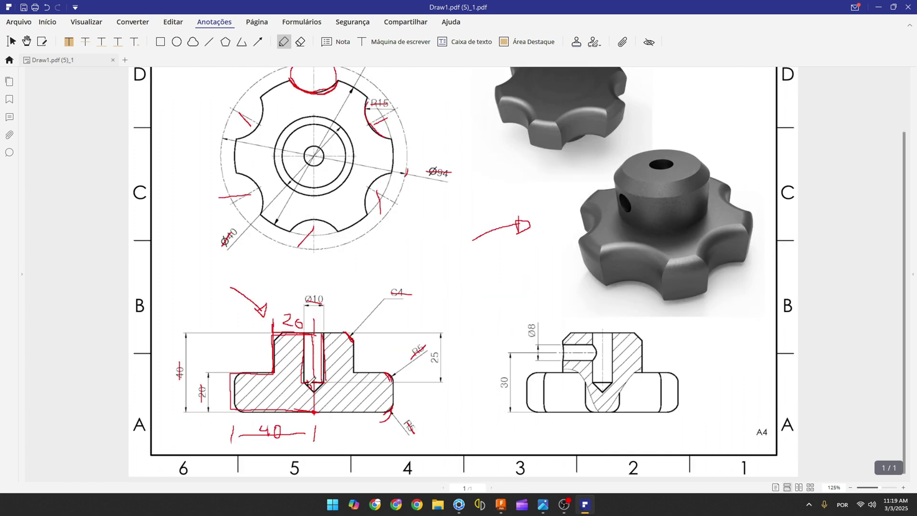
left_click_drag(308, 382, 320, 383)
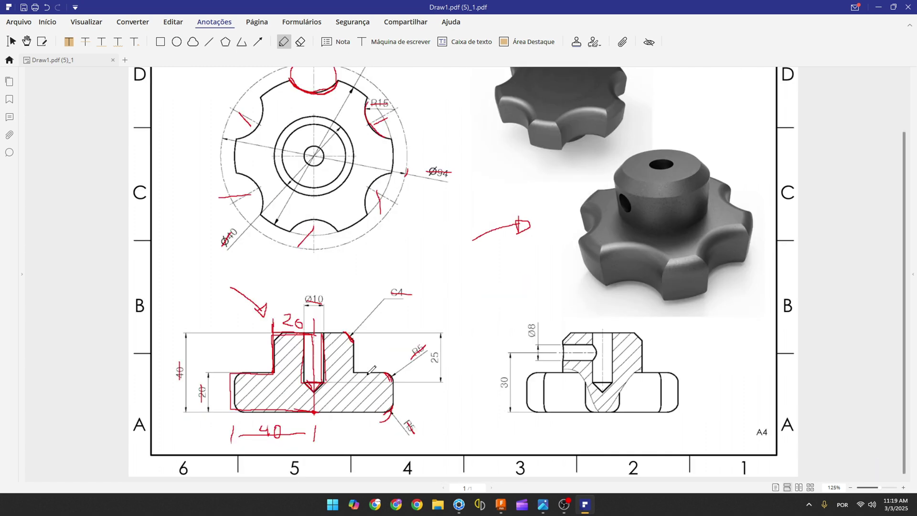
- Drill a Ø10 hole, 25 mm deep with a 120° tip, into the hub's top face
left_click(501, 505)
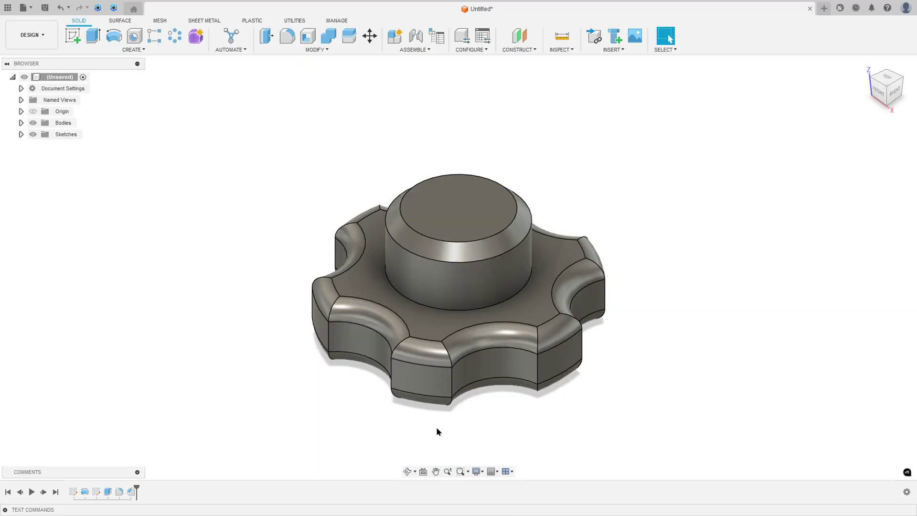
left_click(134, 36)
left_click(463, 214)
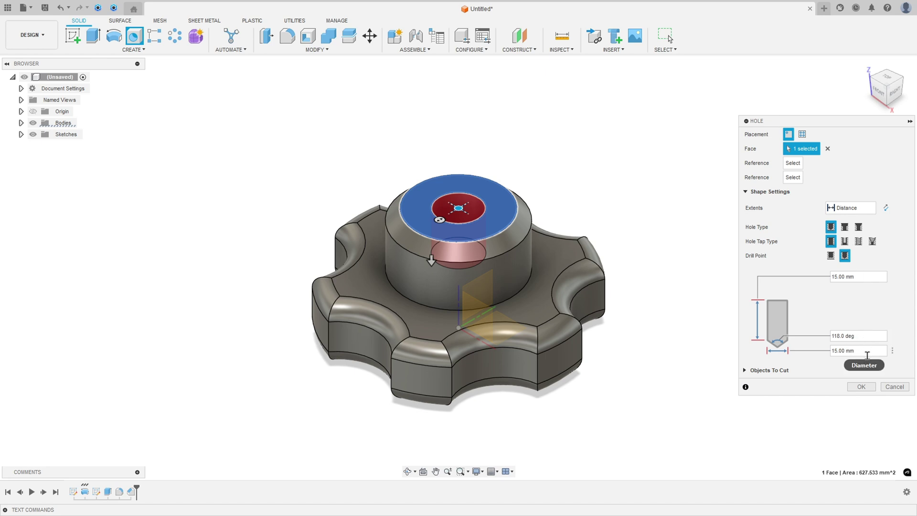
left_click_drag(866, 351, 822, 354)
type("10")
left_click_drag(859, 276, 804, 279)
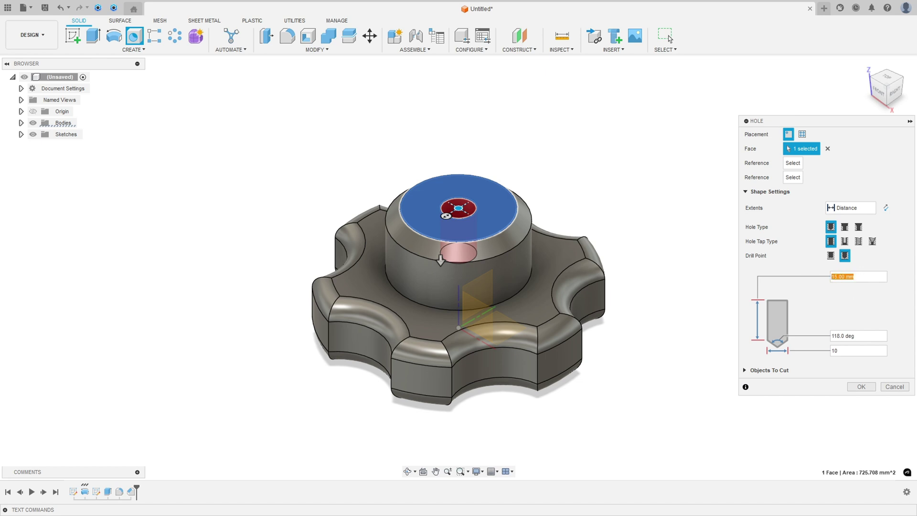
type("25")
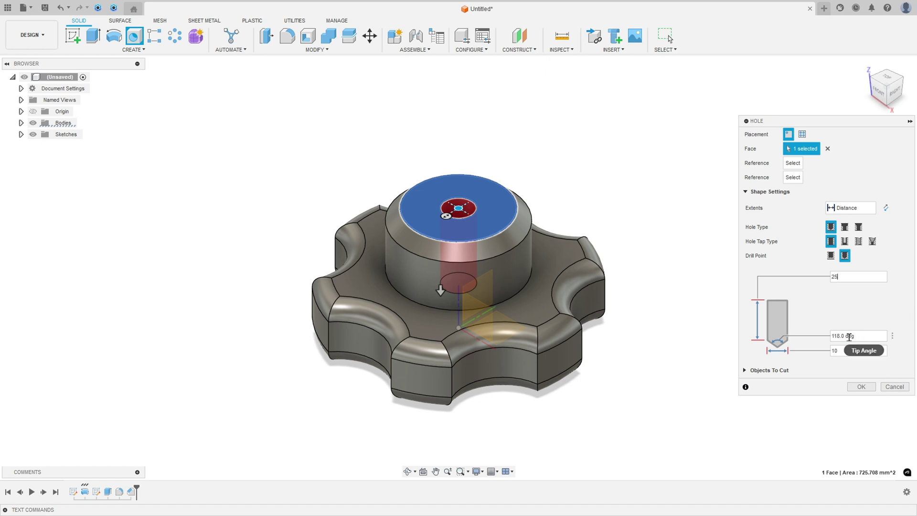
left_click(869, 336)
type("120")
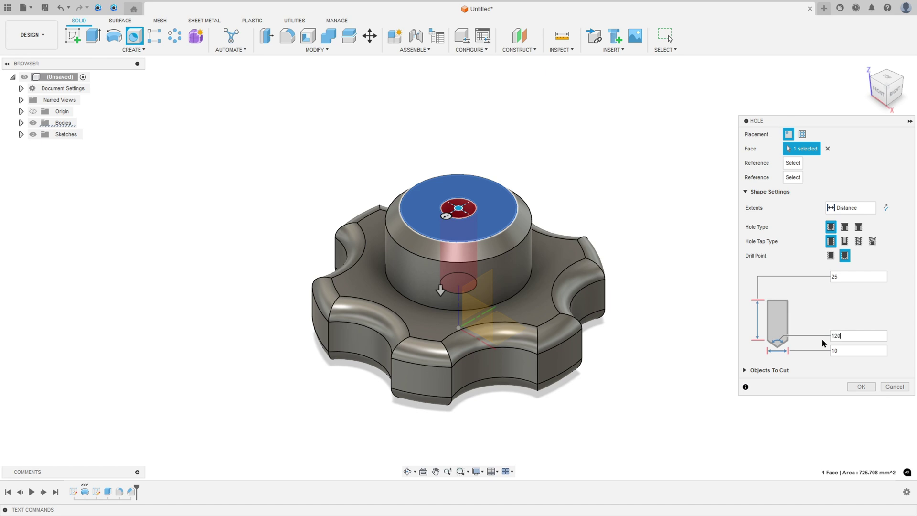
middle_click_drag(557, 253, 557, 222, "shift")
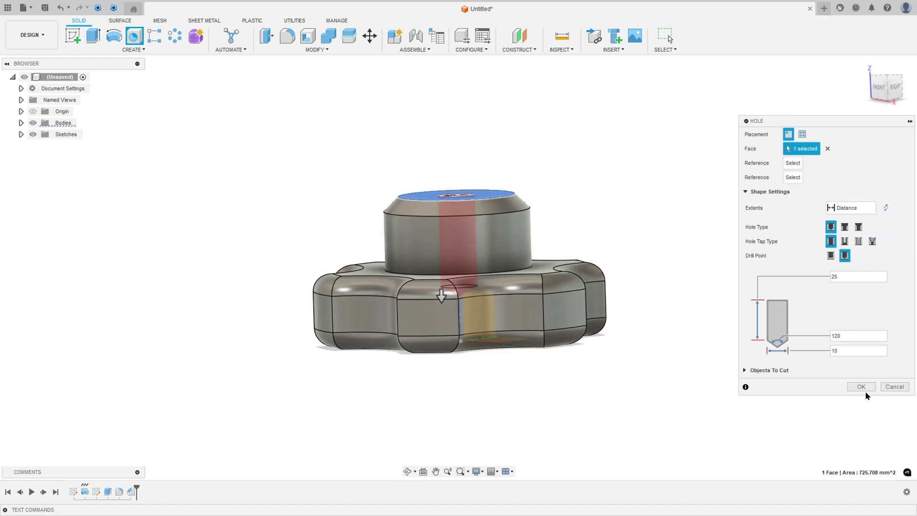
left_click(862, 388)
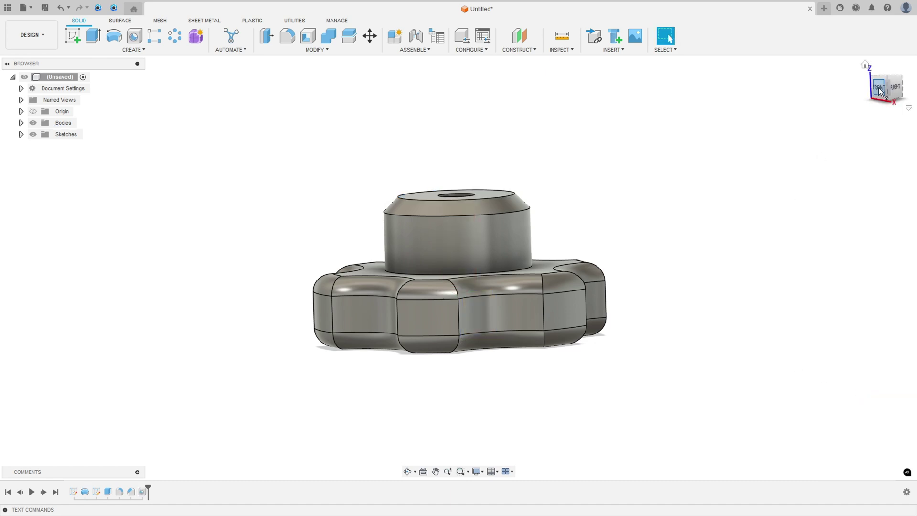
- From a front view, start a section analysis cutting the knob along the XZ plane
left_click(881, 91)
left_click(519, 49)
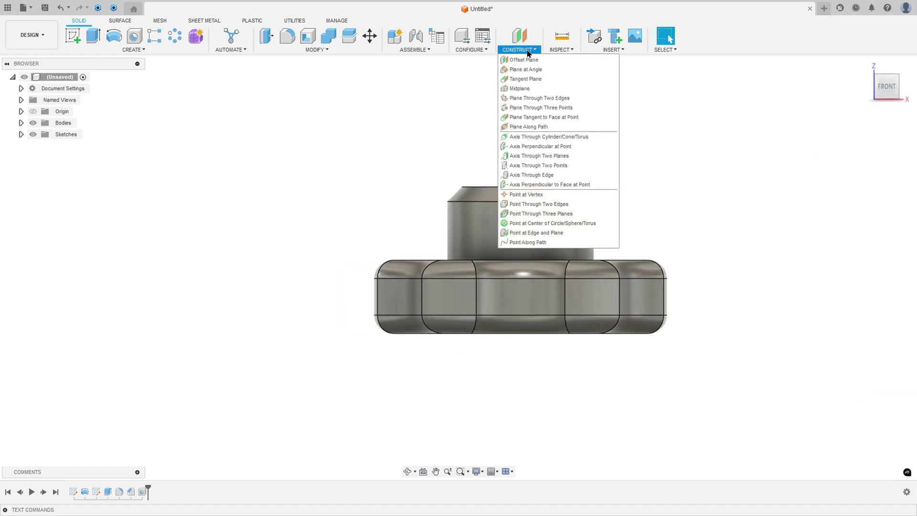
left_click(562, 50)
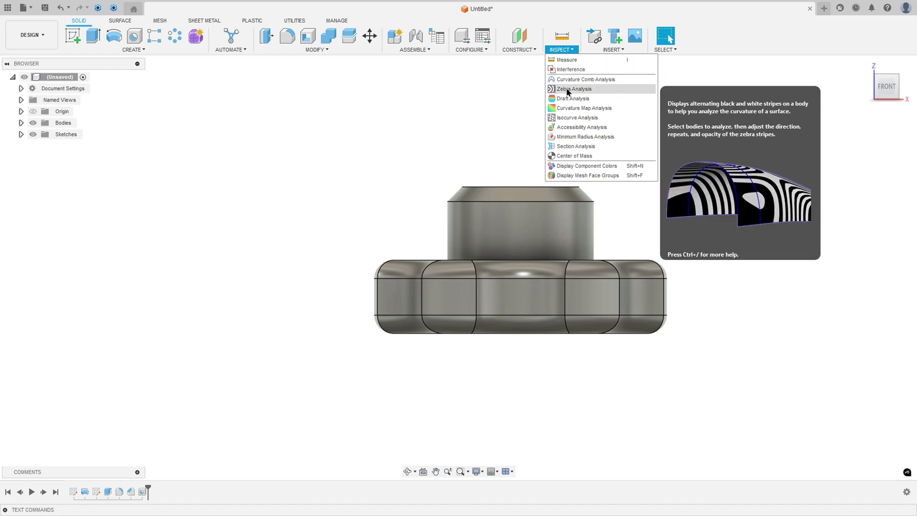
left_click(577, 147)
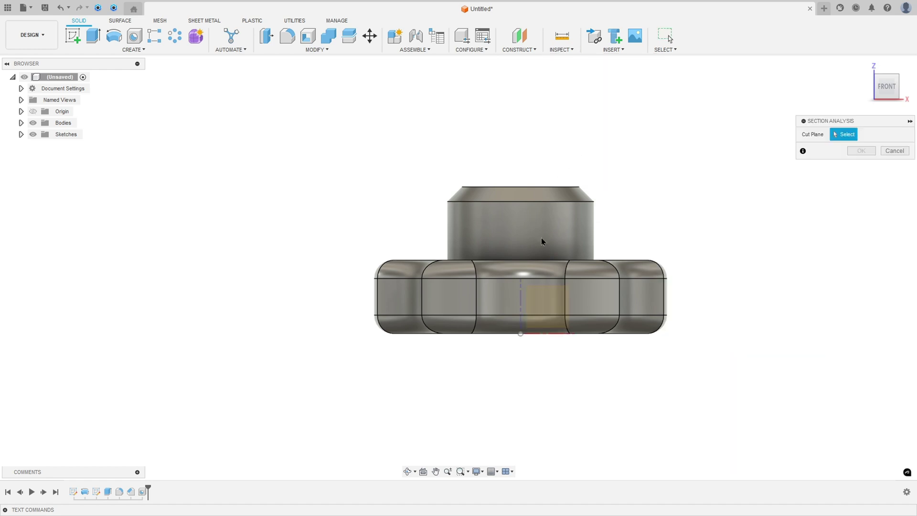
left_click(544, 301)
- Flip and accept the section, inspect the cut-open hole, then hide the section
middle_click_drag(586, 216, 364, 289, "shift")
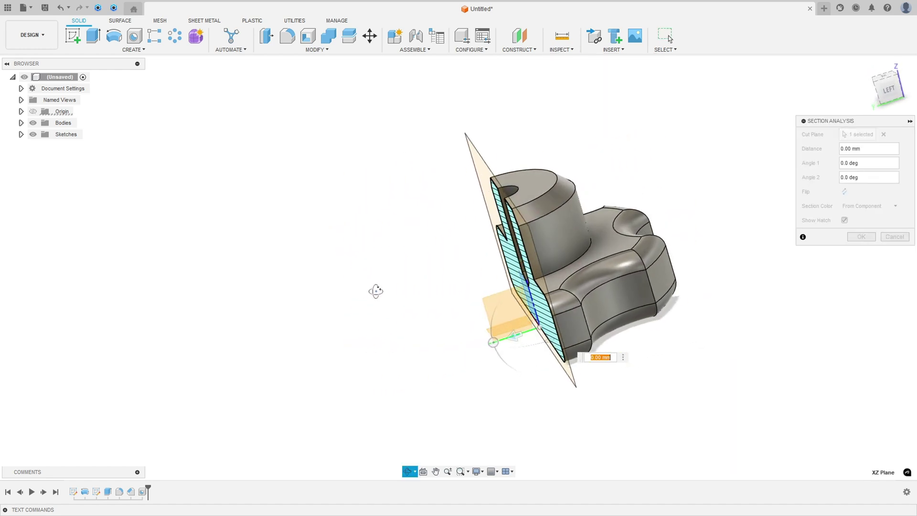
left_click(866, 65)
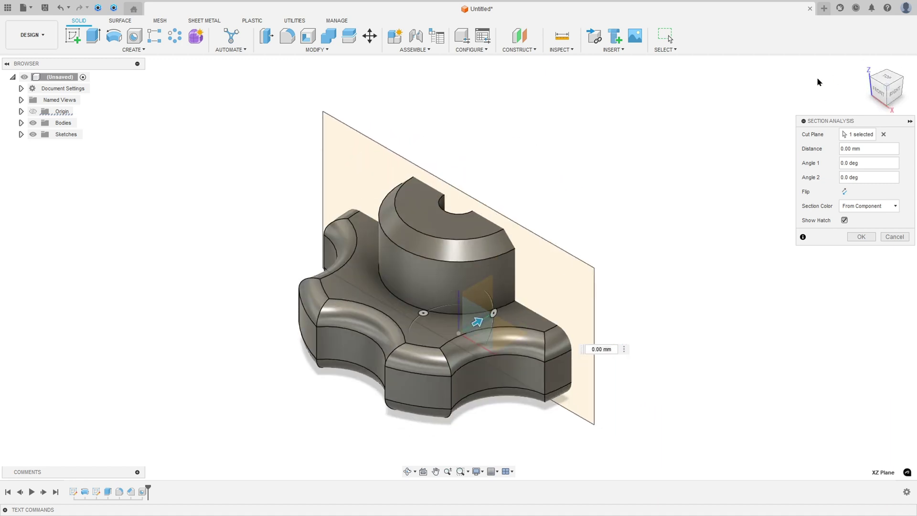
left_click(843, 192)
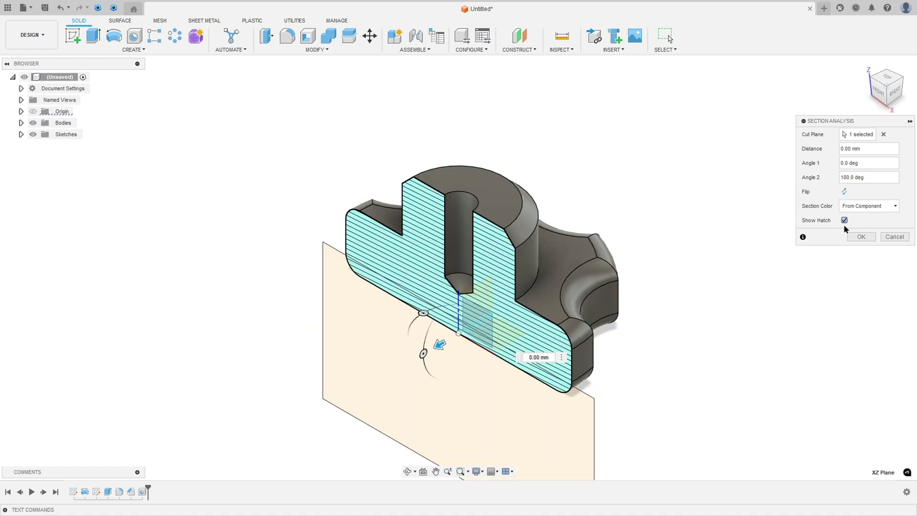
left_click(853, 238)
mouse_move(606, 213)
middle_mouse_down("shift")
mouse_move(629, 202)
mouse_move(602, 210)
middle_mouse_up("shift")
left_click(863, 67)
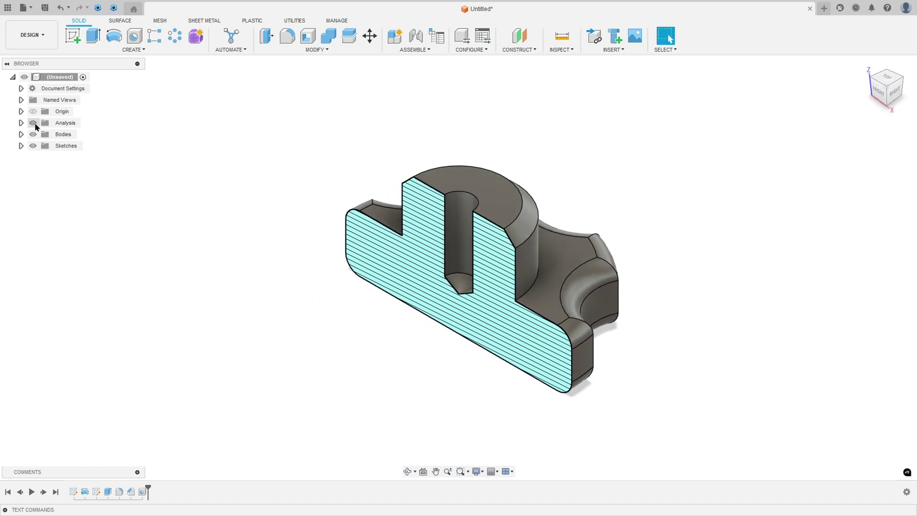
left_click(33, 123)
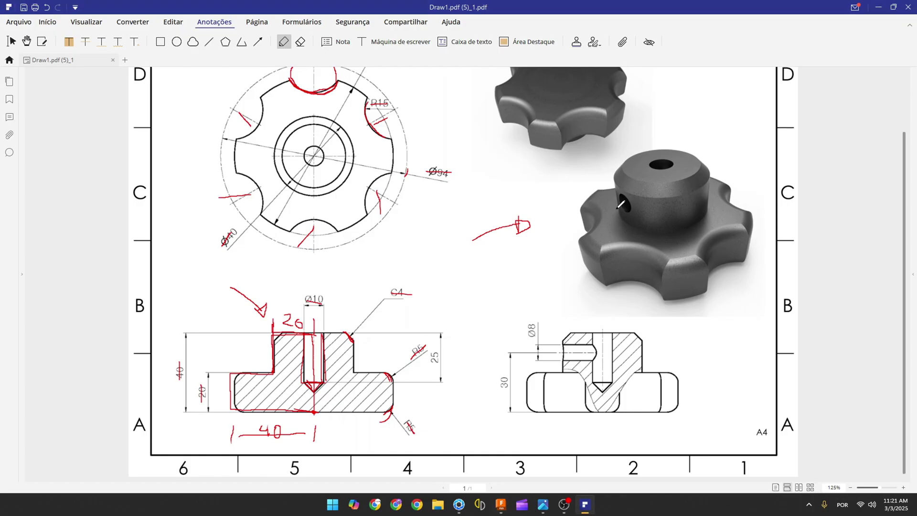
- Circle the cross-hole on the photo and mark the Ø8 and 30 dimensions in red
left_click_drag(624, 194, 627, 198)
mouse_move(534, 321)
left_mouse_down()
mouse_move(527, 334)
mouse_move(536, 323)
left_mouse_up()
left_click_drag(539, 353, 566, 353)
left_click_drag(505, 376, 504, 389)
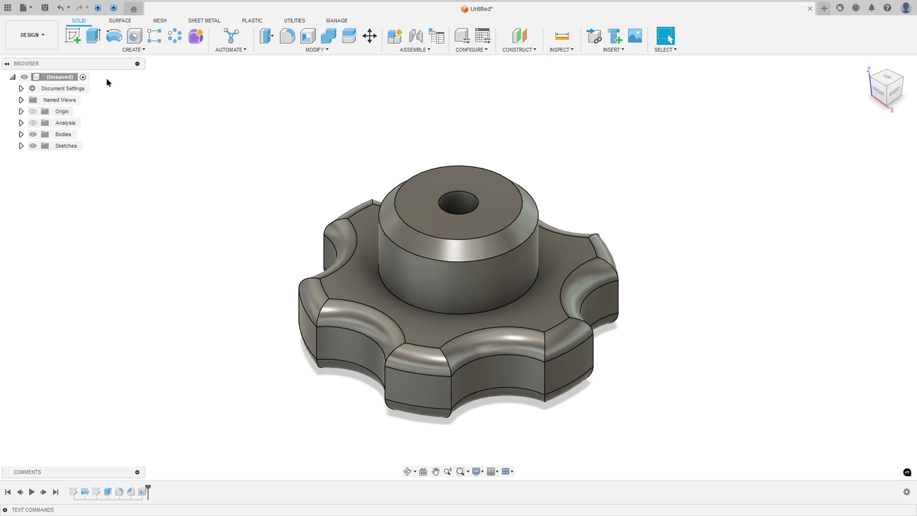
- Sketch an 8 mm centre-diameter circle on the front plane's vertical axis
left_click(73, 35)
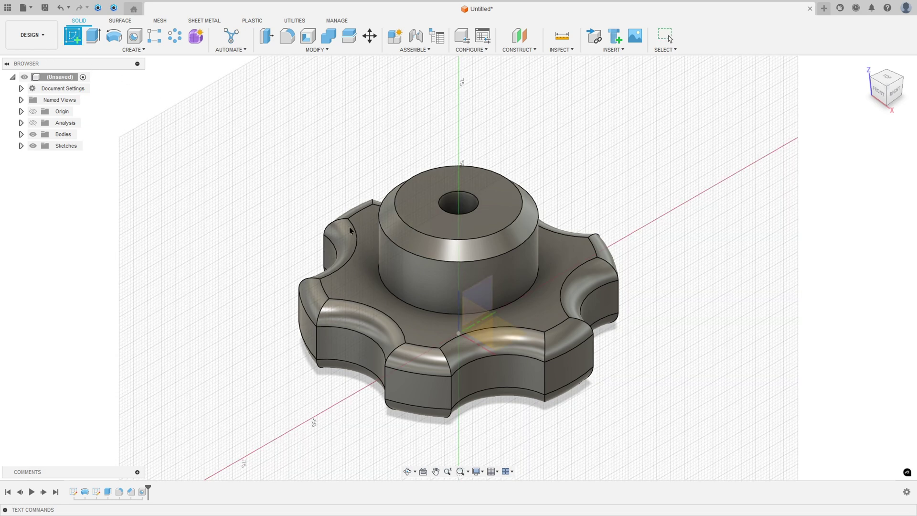
left_click(478, 315)
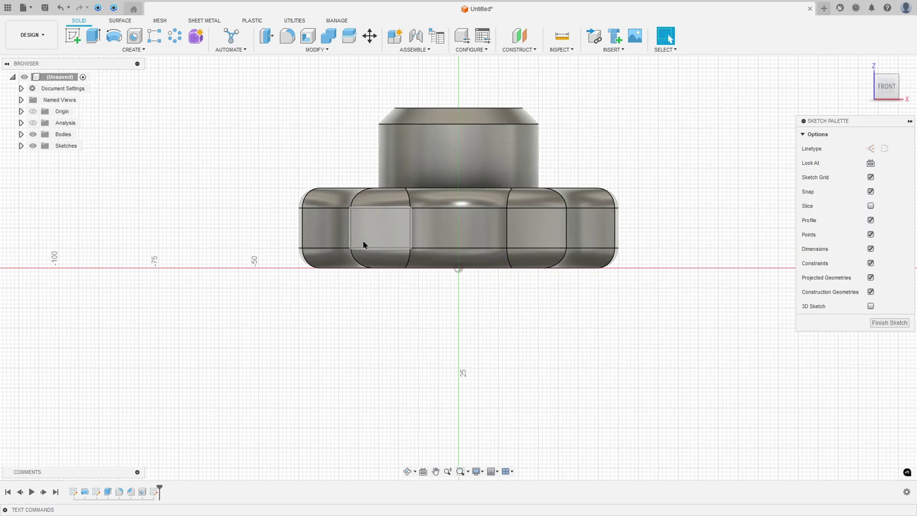
left_click(114, 35)
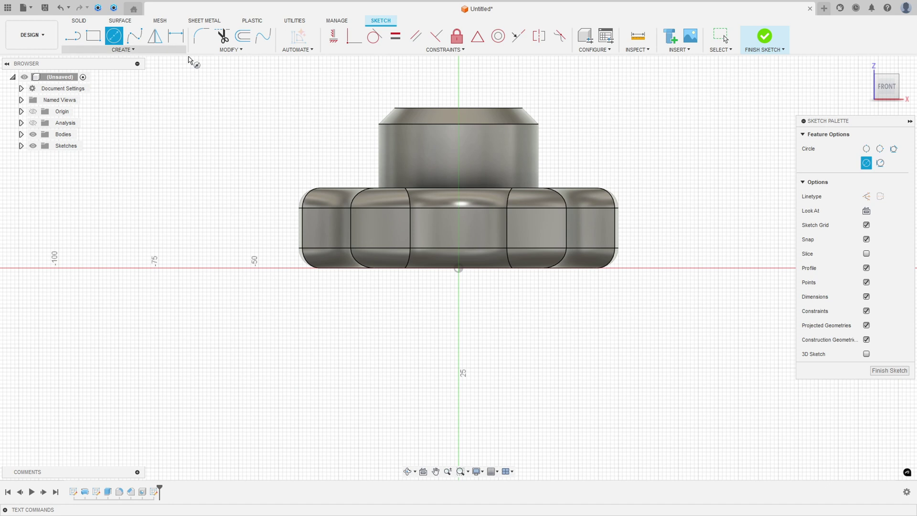
left_click(458, 153)
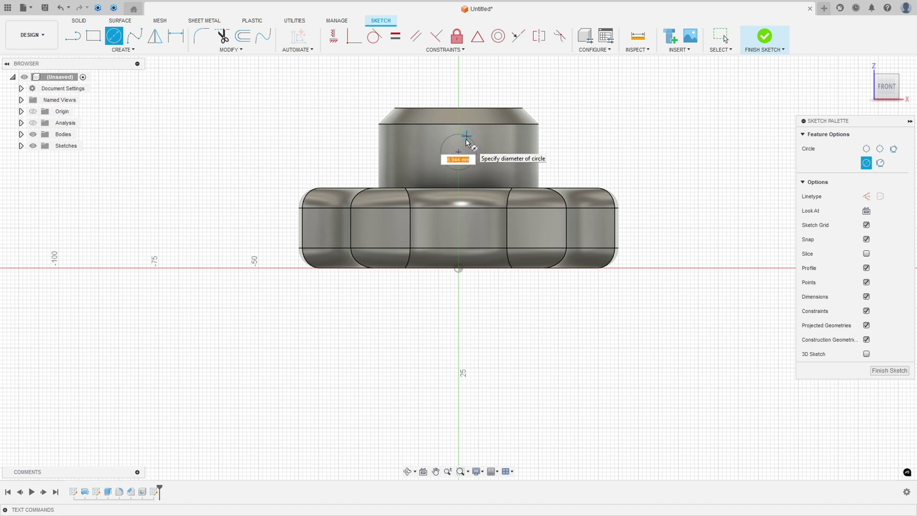
key("Return")
key("Escape")
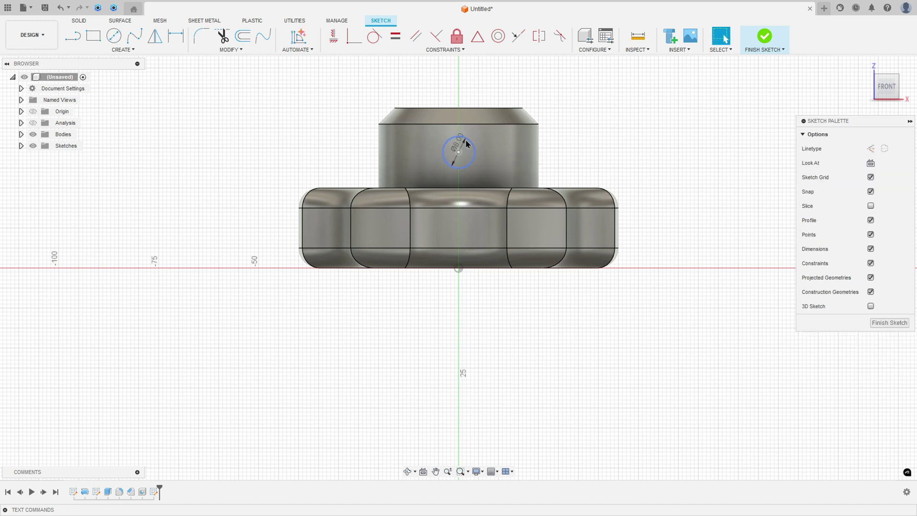
- Dimension the circle centre 30 mm above the origin, constrain it vertical, and finish the sketch
left_click(175, 36)
left_click(459, 153)
left_click(459, 269)
left_click(665, 217)
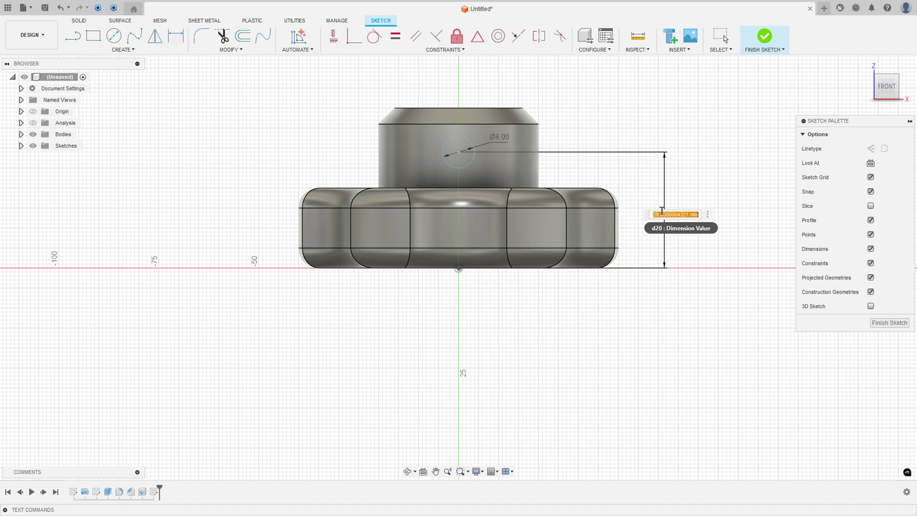
type("30")
key("Return")
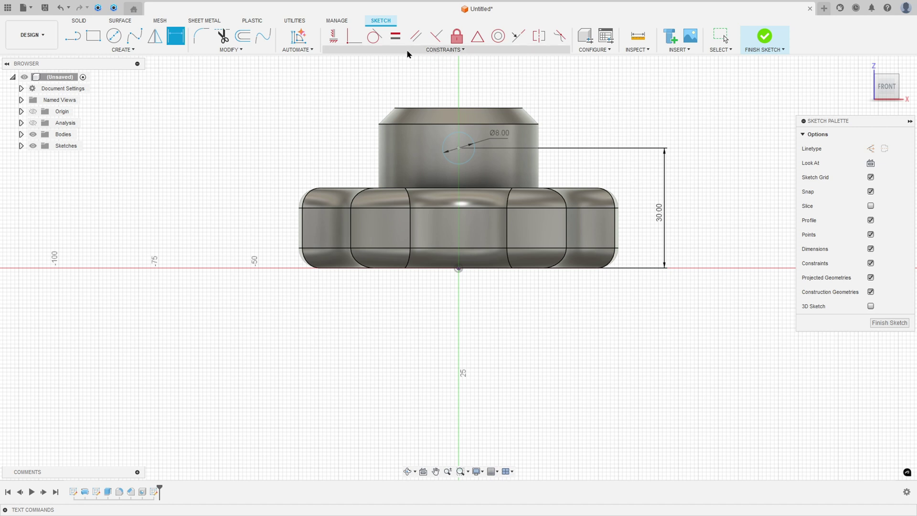
left_click(336, 36)
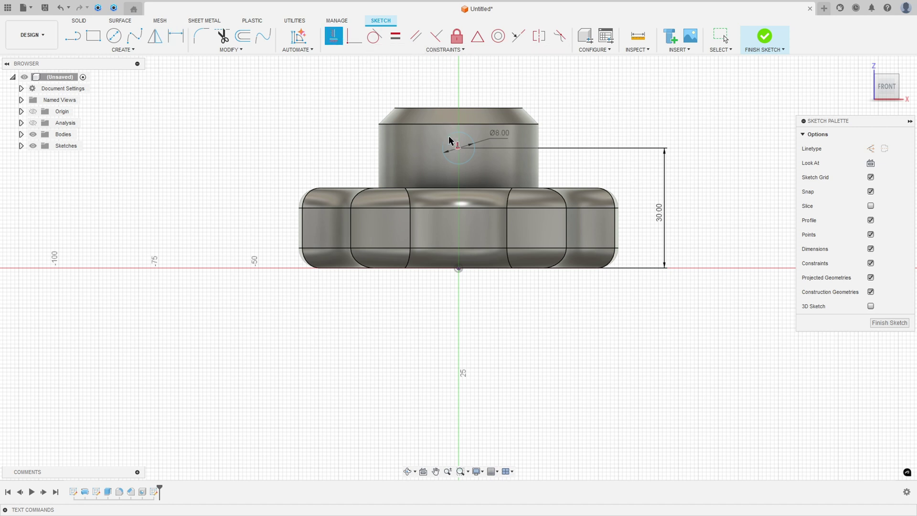
left_click(460, 270)
middle_click_drag(648, 89, 442, 98, "shift")
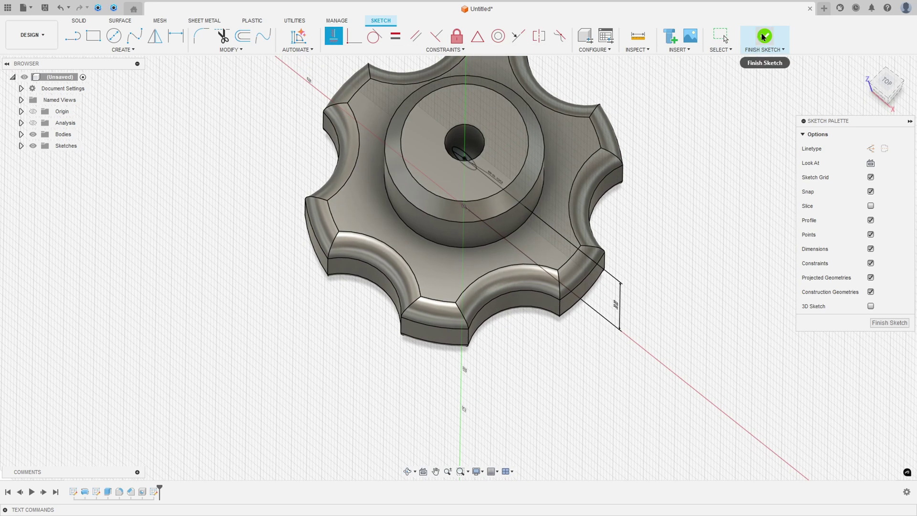
left_click(765, 37)
- Extrude the Ø8 circle as a cut -30 mm into the hub
left_click(93, 36)
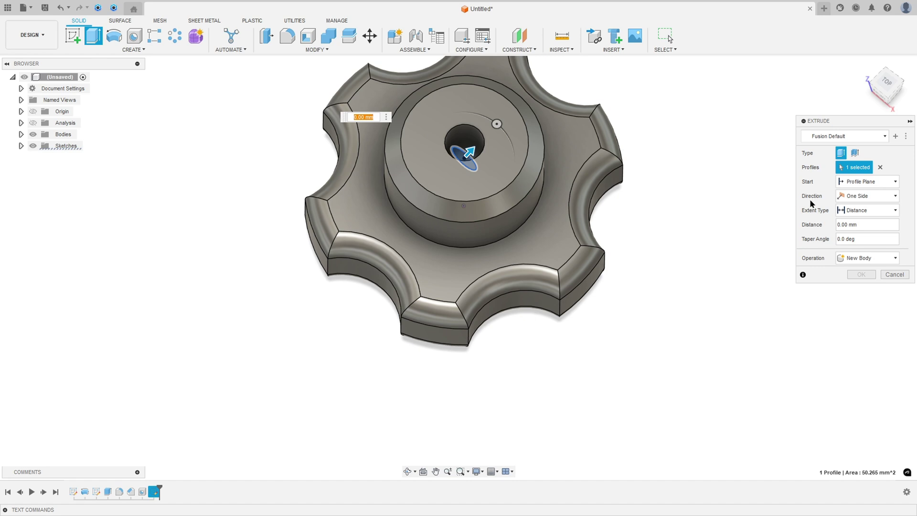
left_click_drag(473, 152, 383, 245)
middle_click_drag(383, 246, 416, 130, "shift")
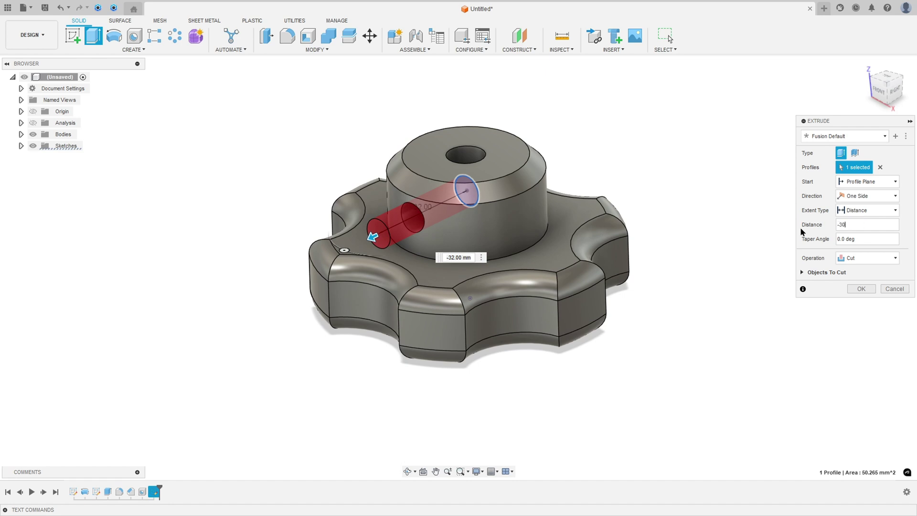
type("-30")
key("Return")
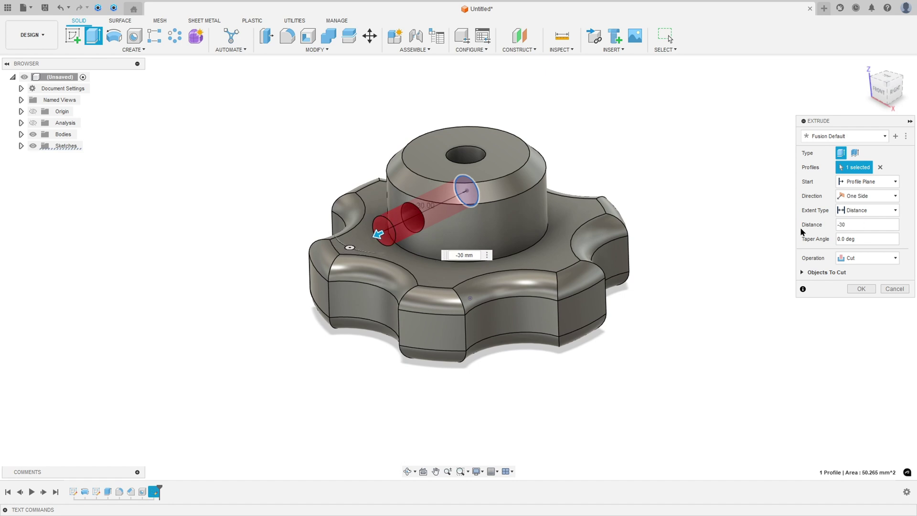
left_click(860, 289)
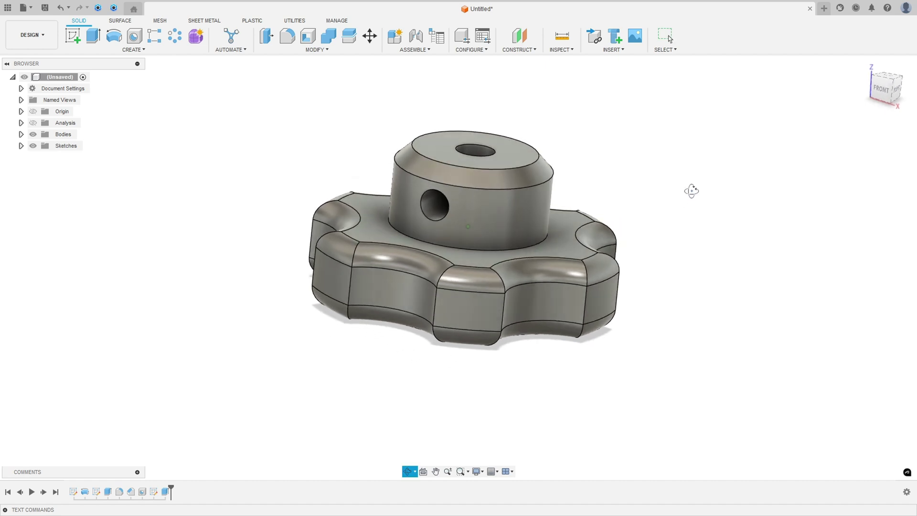